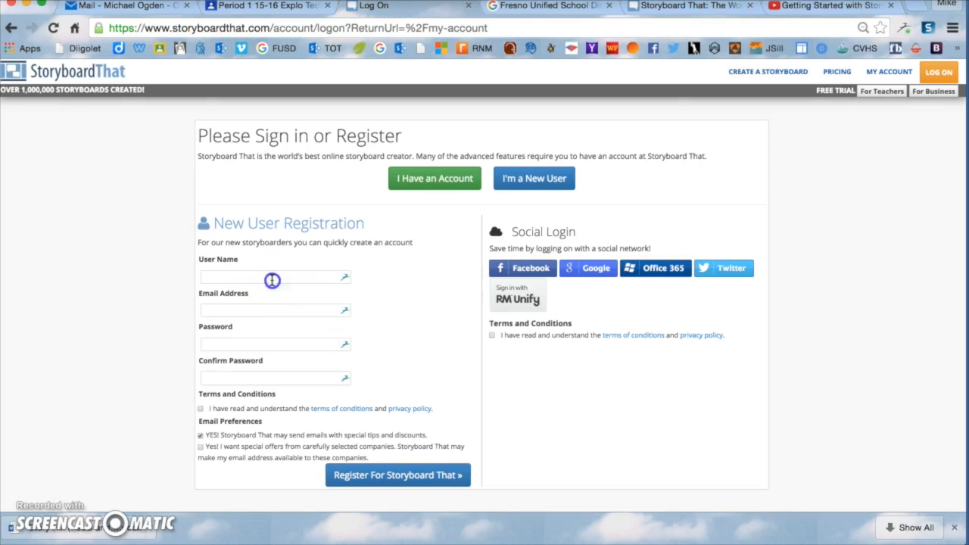
# Step: Enter the chosen user name in the registration form's User Name field
pyautogui.click(390, 264)
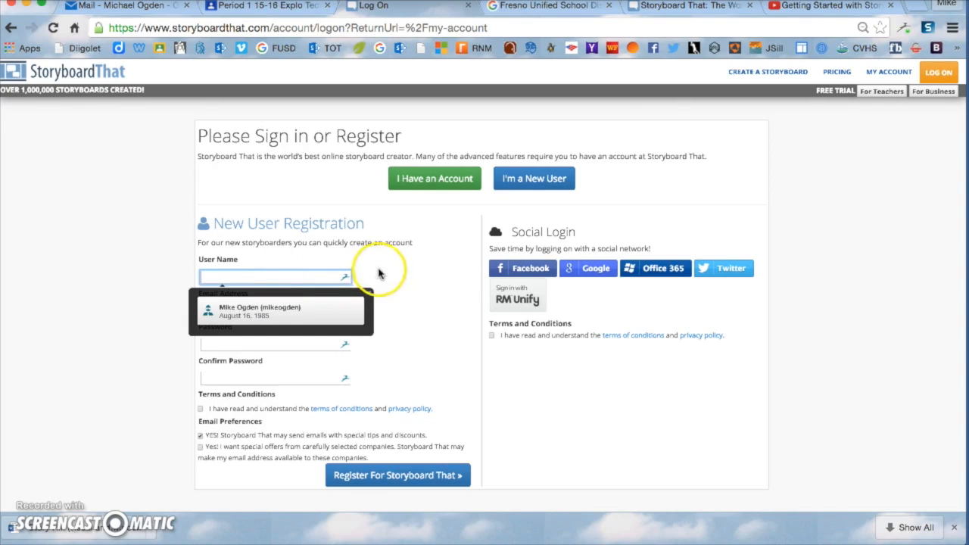
pyautogui.click(296, 276)
pyautogui.write('ig')
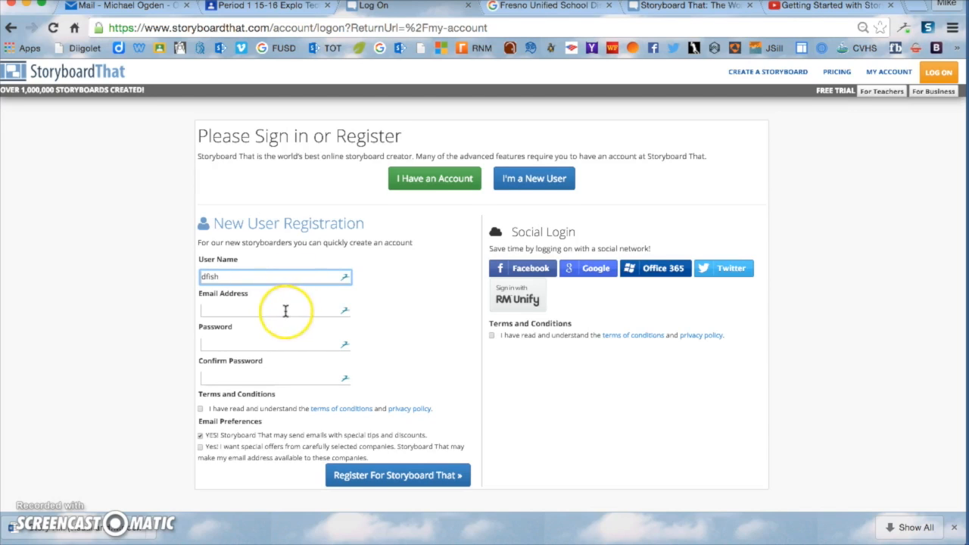
pyautogui.scroll(-1, 284, 311)
pyautogui.click(234, 251)
pyautogui.write('dfish')
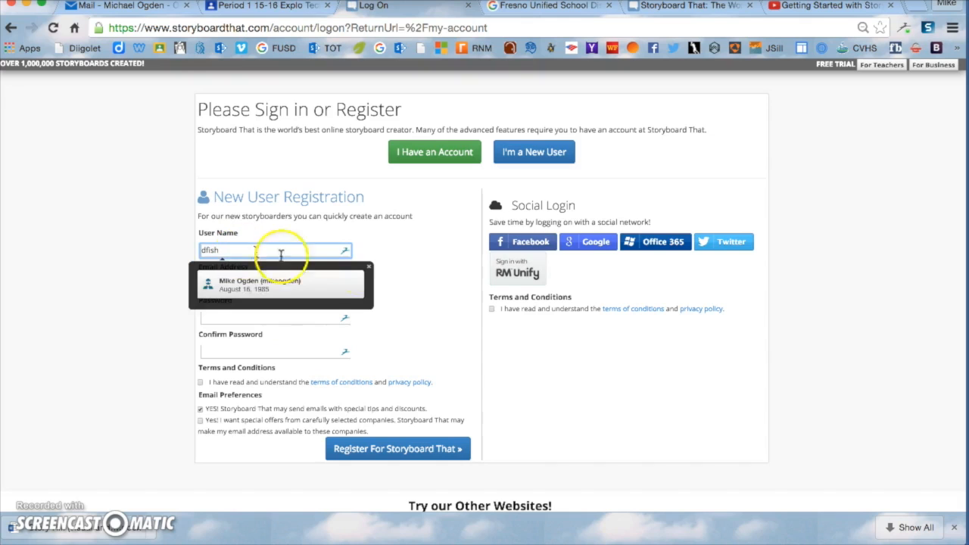
pyautogui.click(369, 266)
# Step: Fill in the e-mail address, the password and the matching confirmation password
pyautogui.click(250, 284)
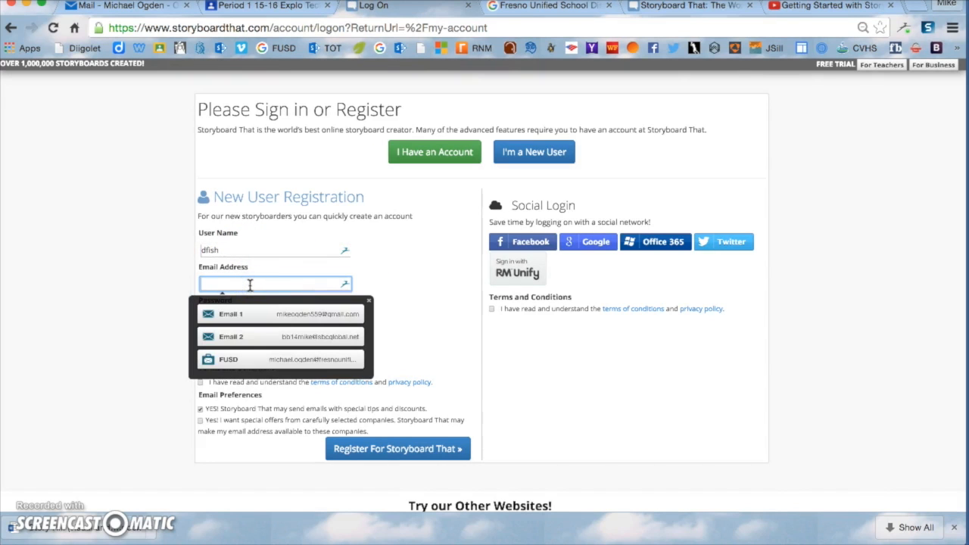
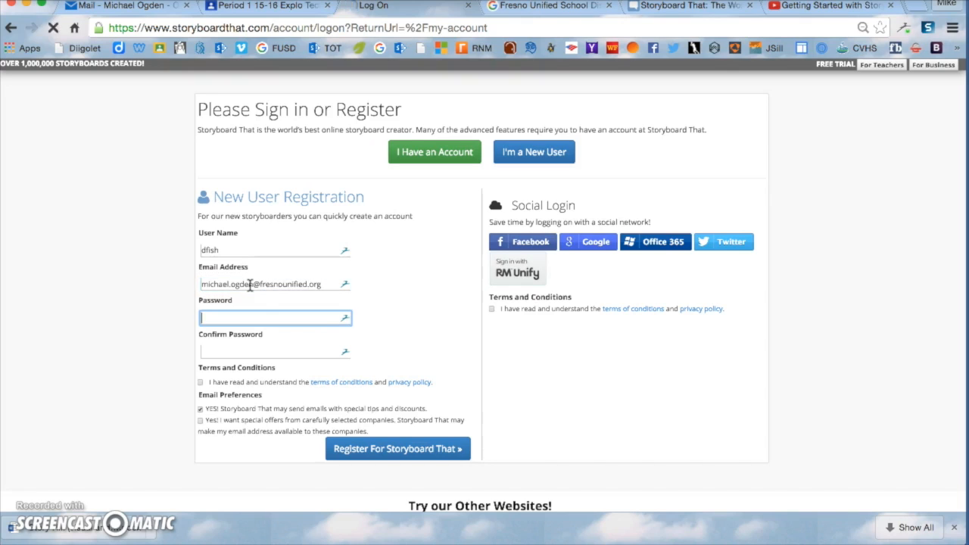
pyautogui.press('Tab')
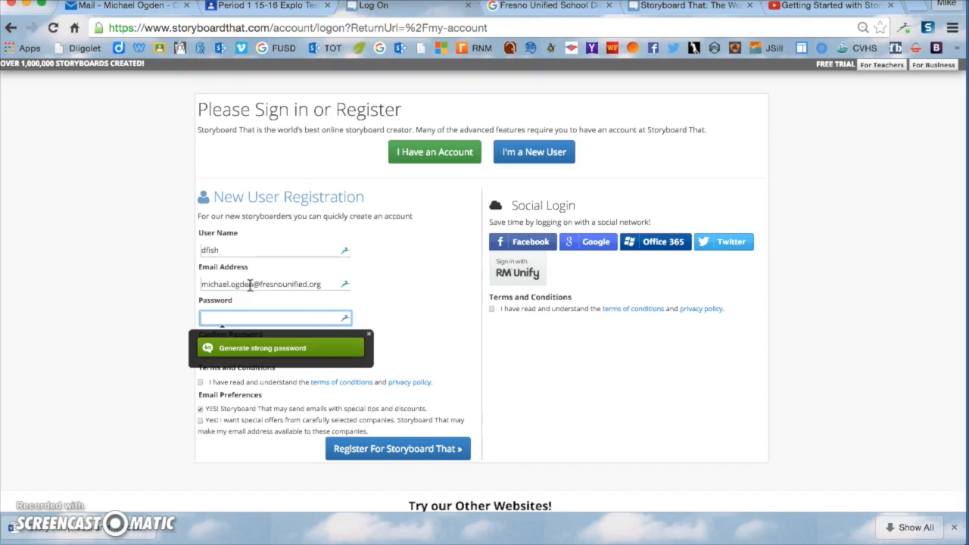
pyautogui.write('d')
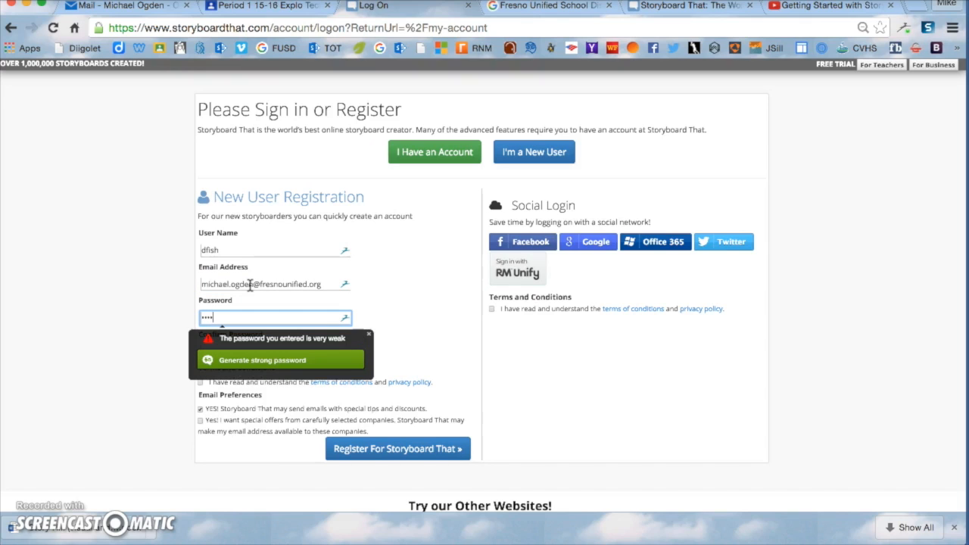
pyautogui.press('Tab')
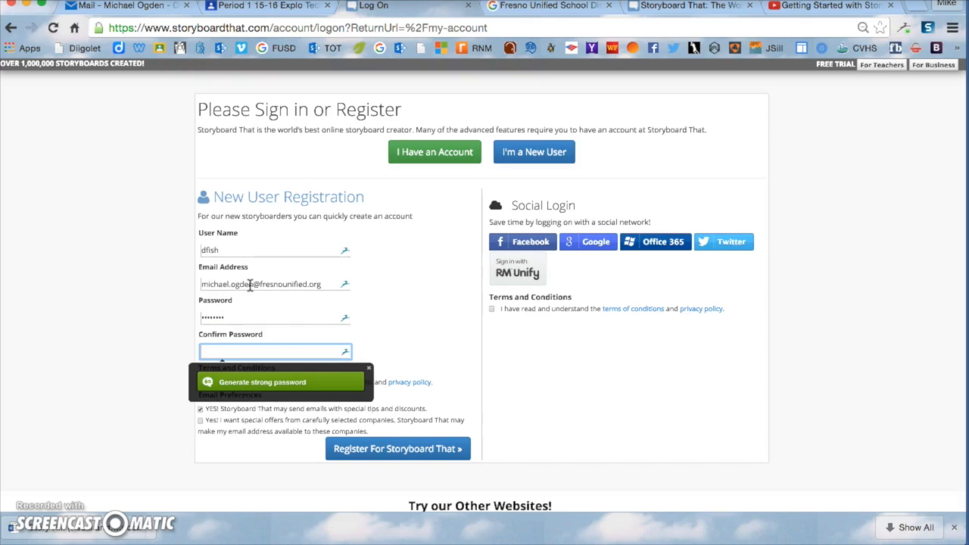
pyautogui.write('••')
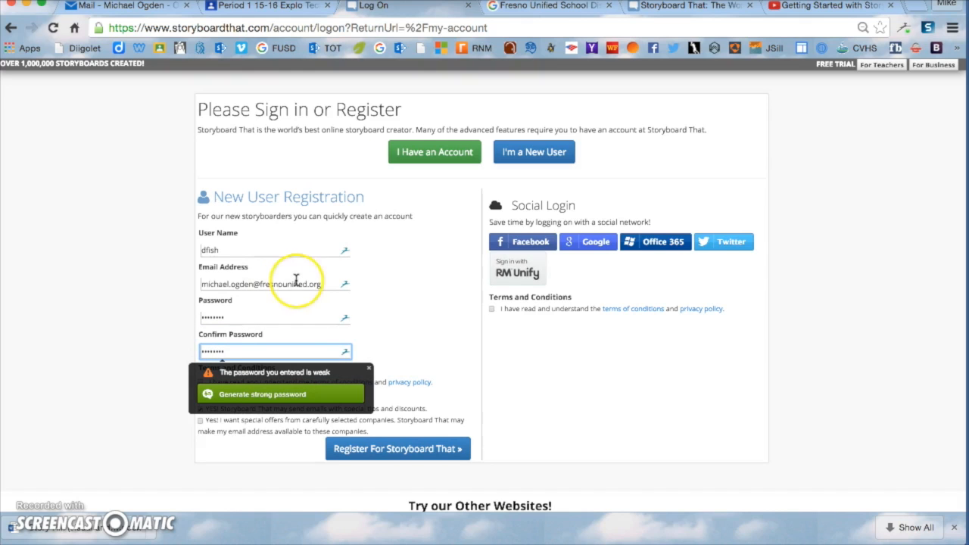
pyautogui.click(369, 365)
# Step: Decline tips and discounts emails, accept the terms, and submit the registration
pyautogui.scroll(-2, 380, 355)
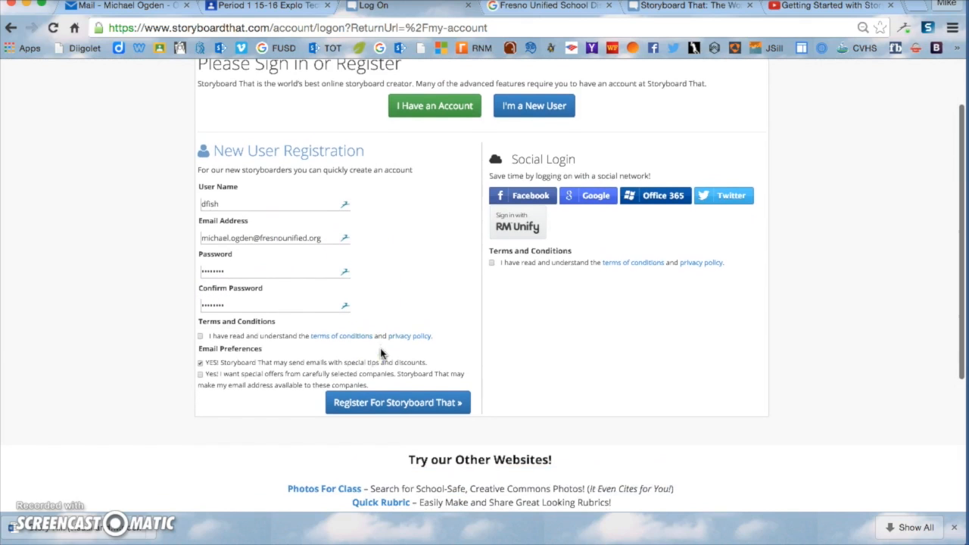
pyautogui.click(201, 362)
pyautogui.click(201, 335)
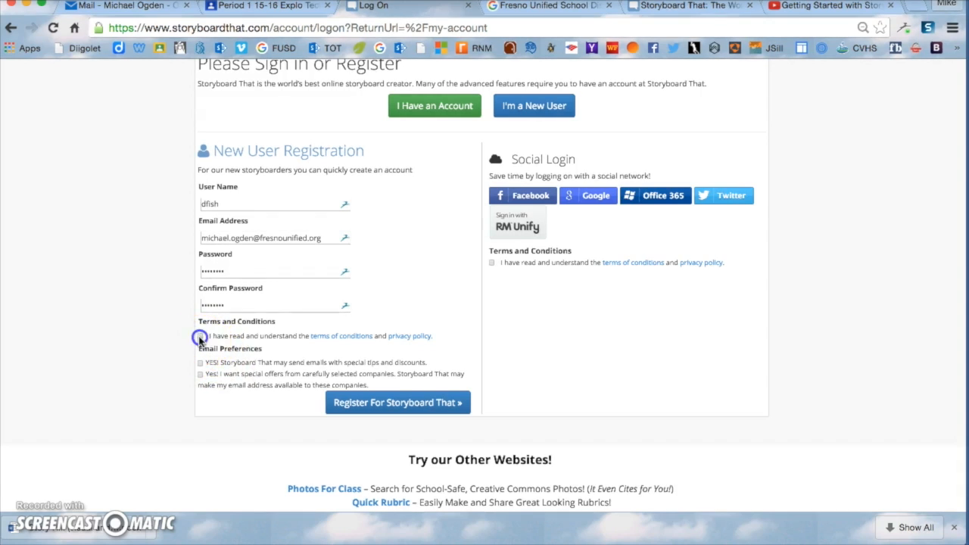
pyautogui.click(389, 402)
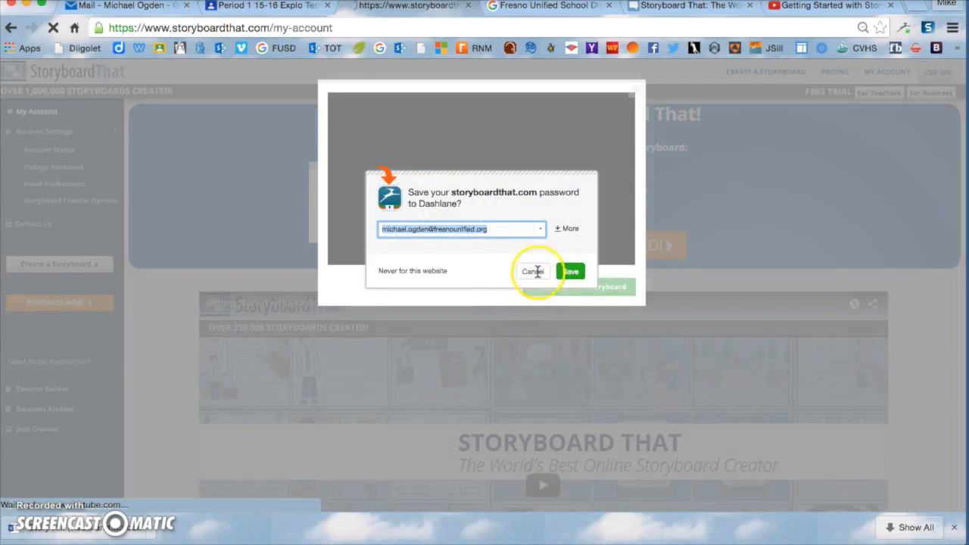
# Step: Skip the password-manager prompt and Getting Started video, then create a new storyboard
pyautogui.click(539, 272)
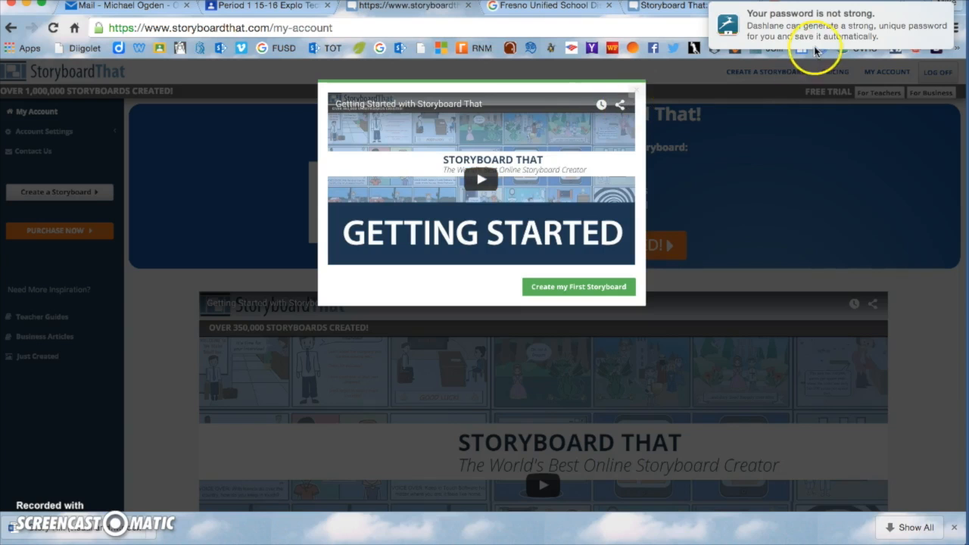
pyautogui.click(779, 154)
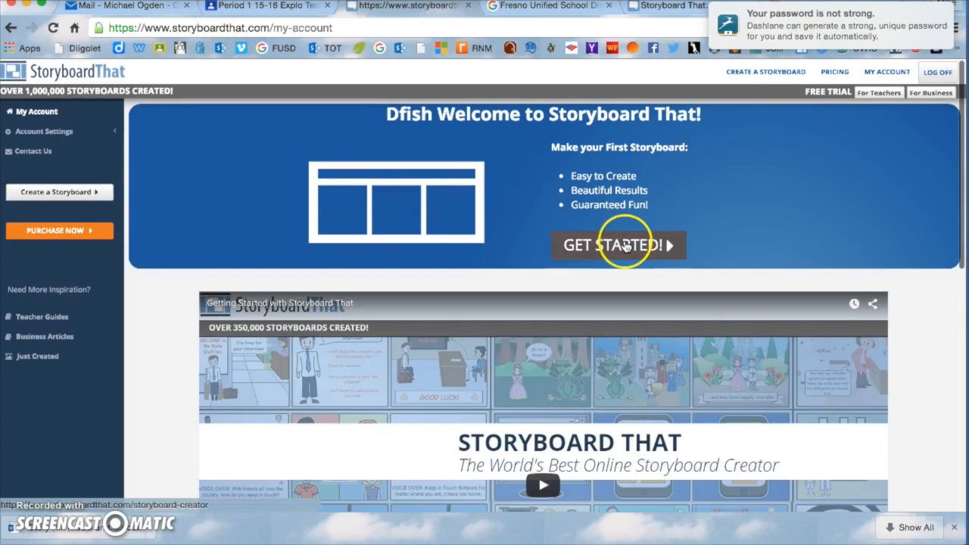
pyautogui.click(763, 70)
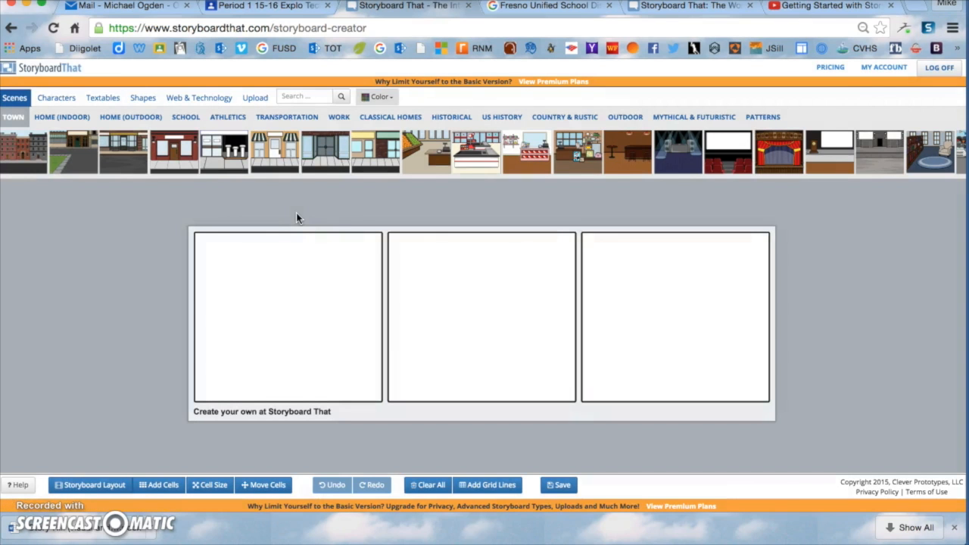
# Step: Switch the storyboard layout to Title, Cell, & Description
pyautogui.click(297, 305)
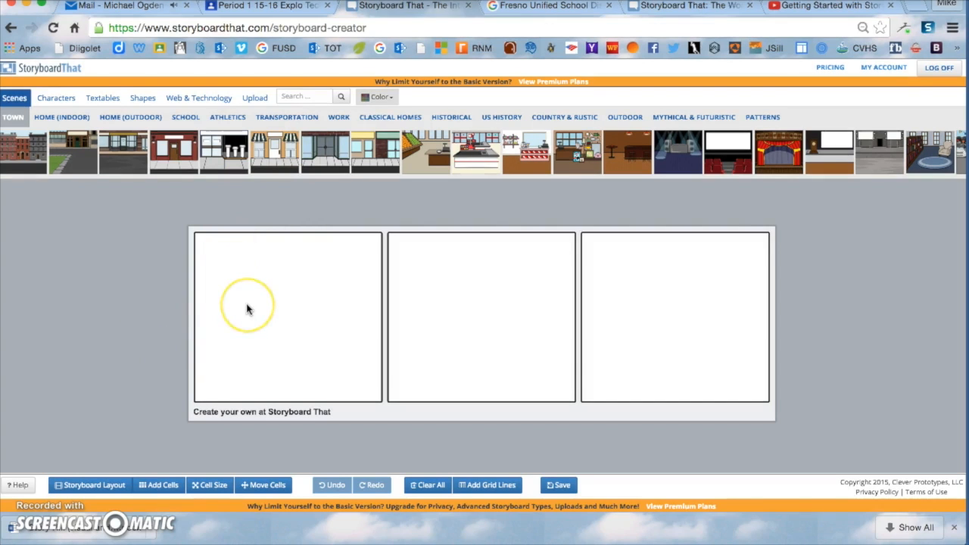
pyautogui.click(88, 484)
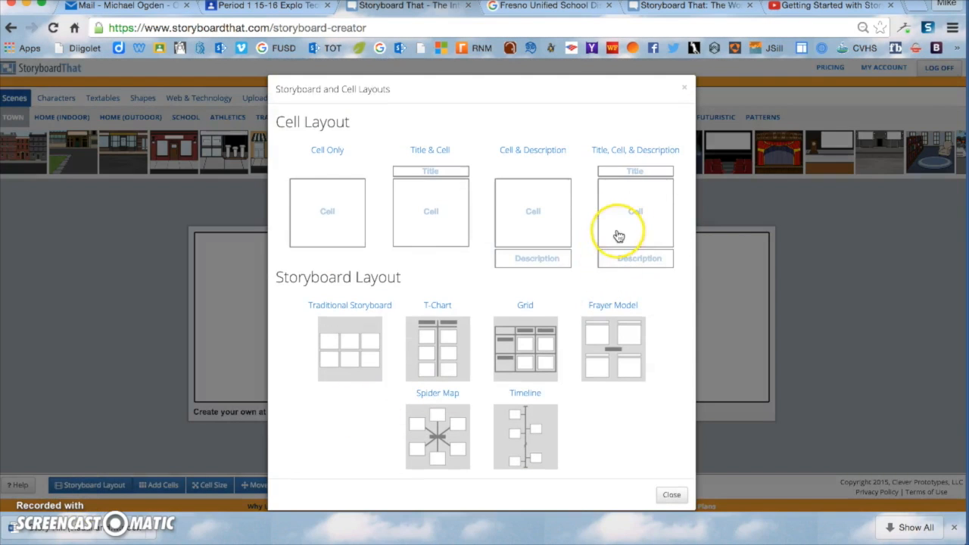
pyautogui.click(635, 219)
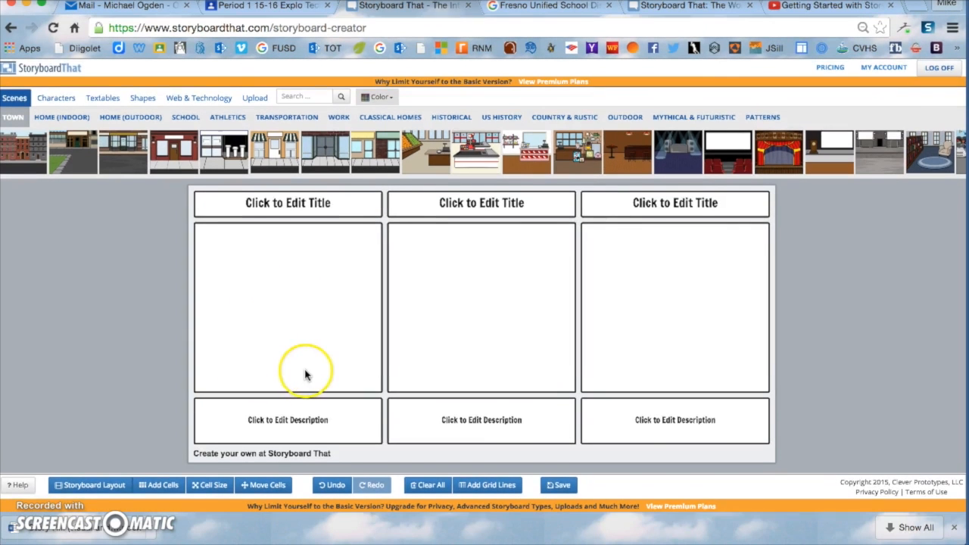
# Step: Change the storyboard size to a 3 x 2 grid of six cells
pyautogui.click(160, 485)
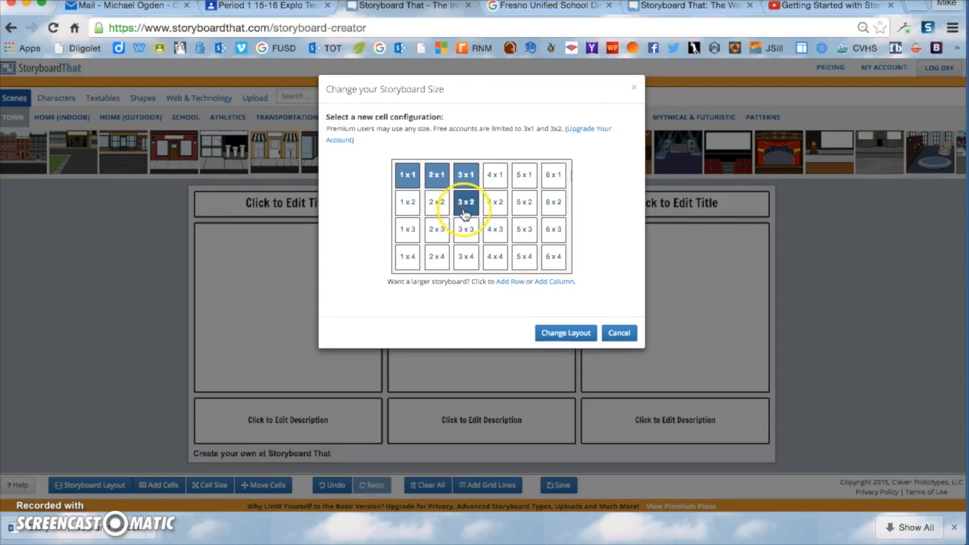
pyautogui.click(409, 202)
pyautogui.click(436, 204)
pyautogui.click(466, 202)
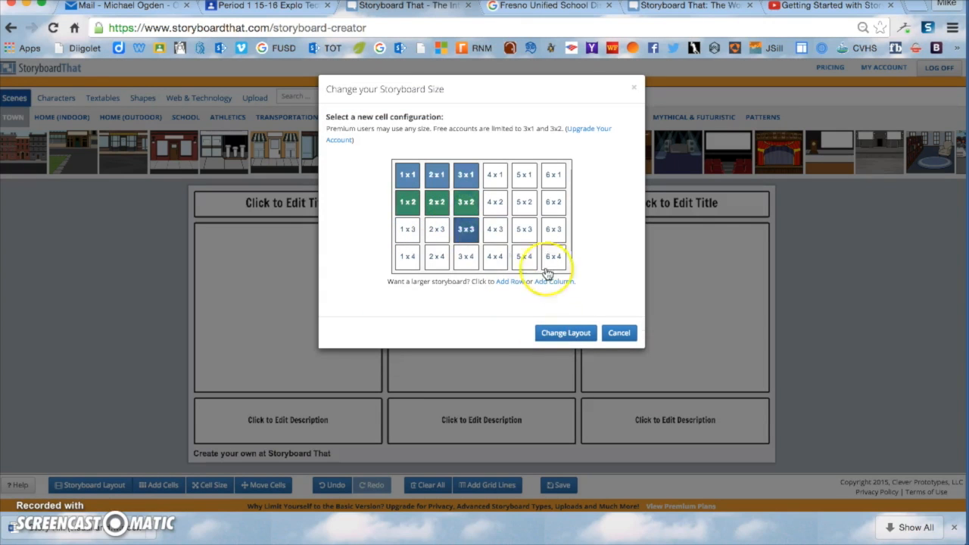
pyautogui.click(566, 331)
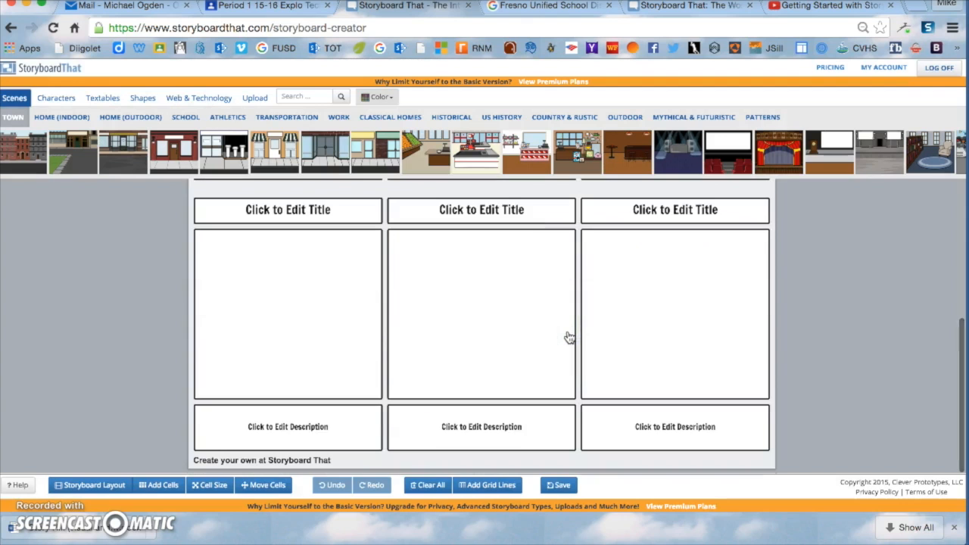
pyautogui.click(506, 307)
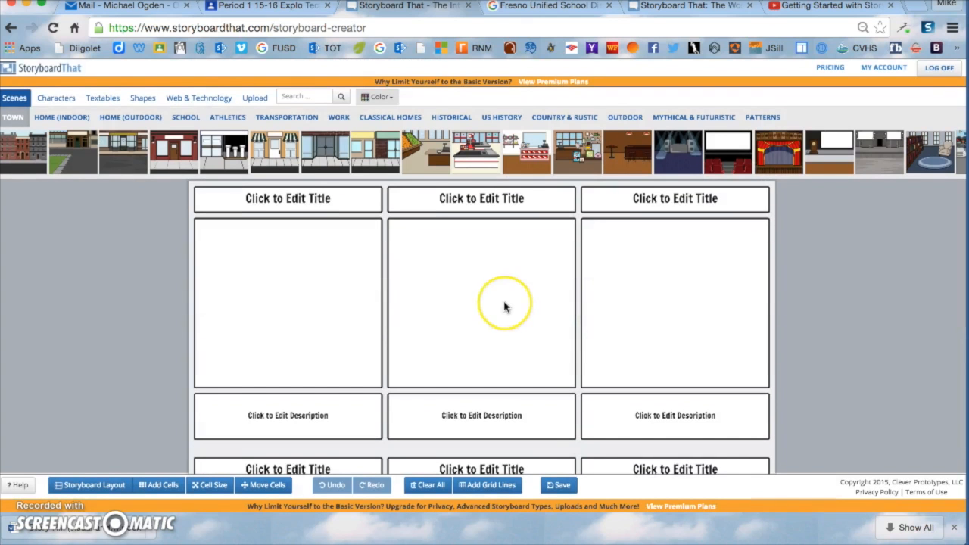
pyautogui.click(300, 204)
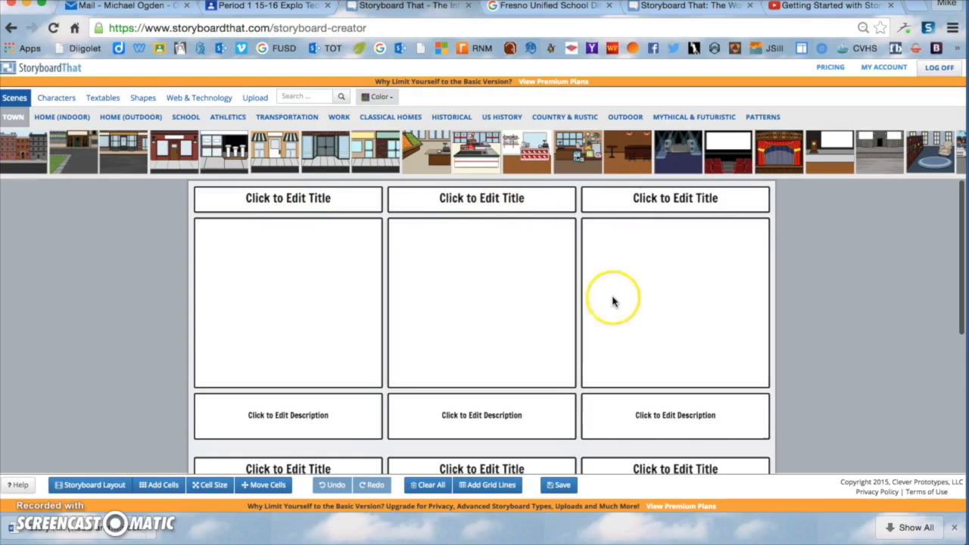
pyautogui.scroll(-3, 610, 303)
pyautogui.scroll(3, 610, 302)
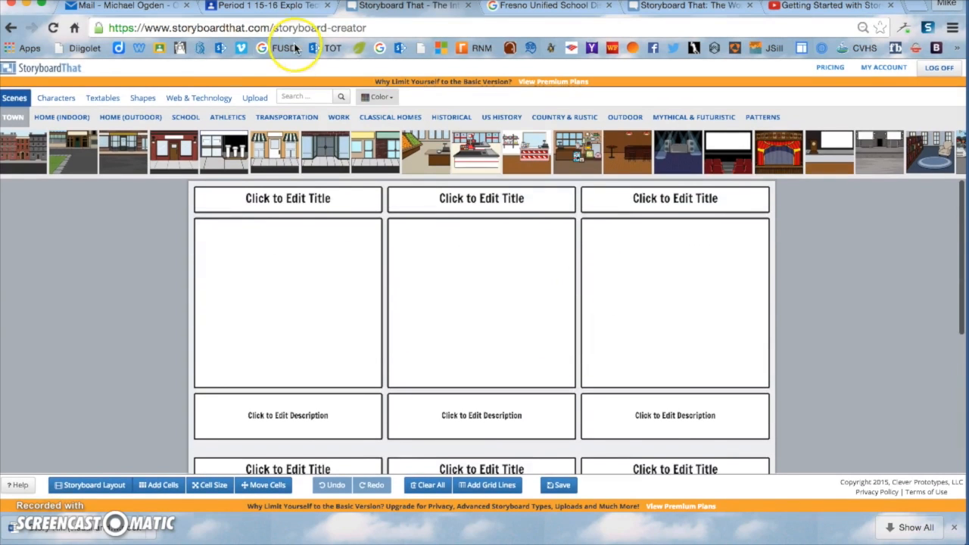
# Step: Copy 'Exposition: Characters and Setting' from the Classroom assignment and return to the first cell's title
pyautogui.click(267, 6)
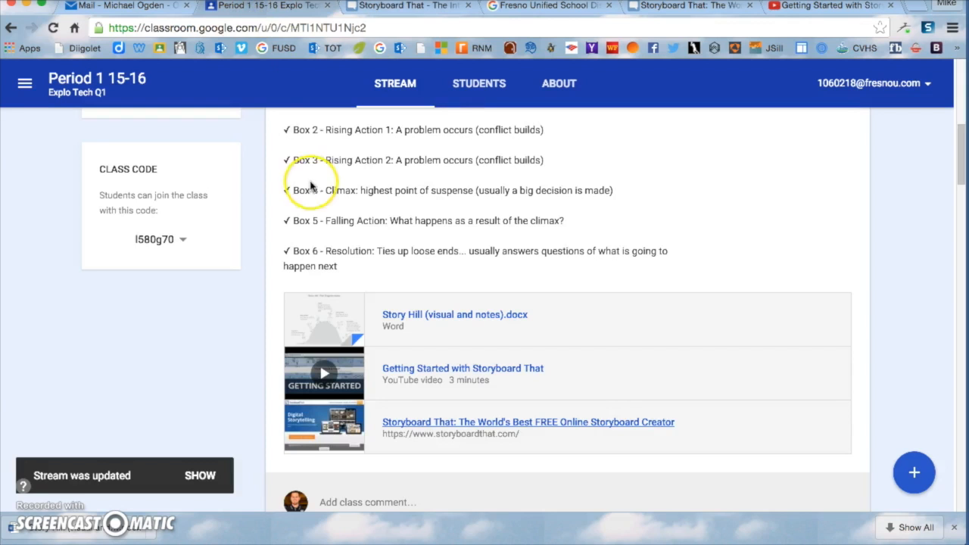
pyautogui.scroll(2, 303, 212)
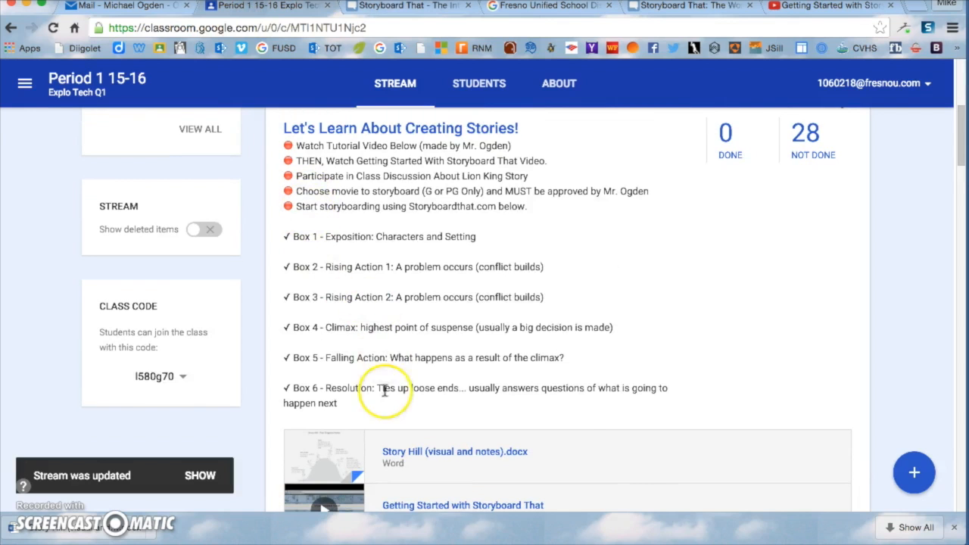
pyautogui.moveTo(364, 404); pyautogui.dragTo(298, 231)
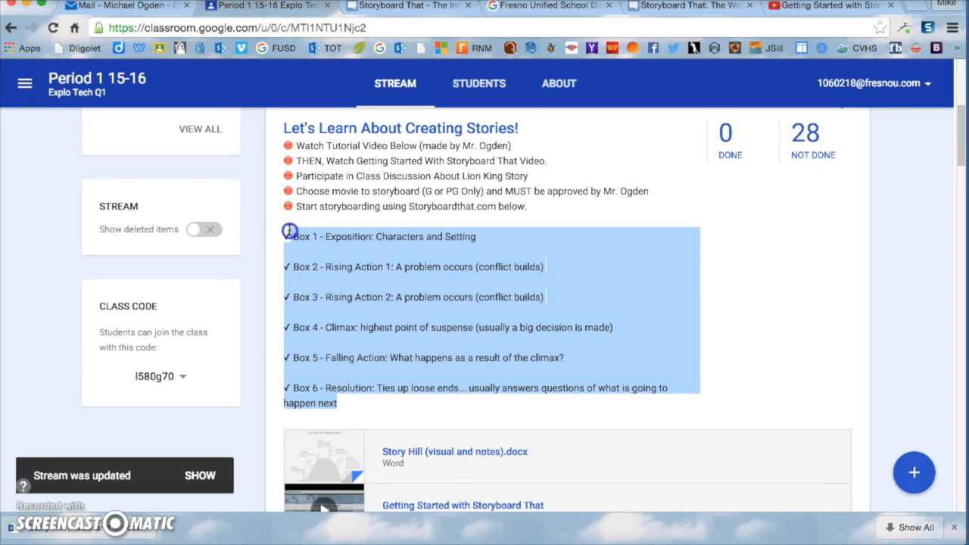
pyautogui.click(444, 255)
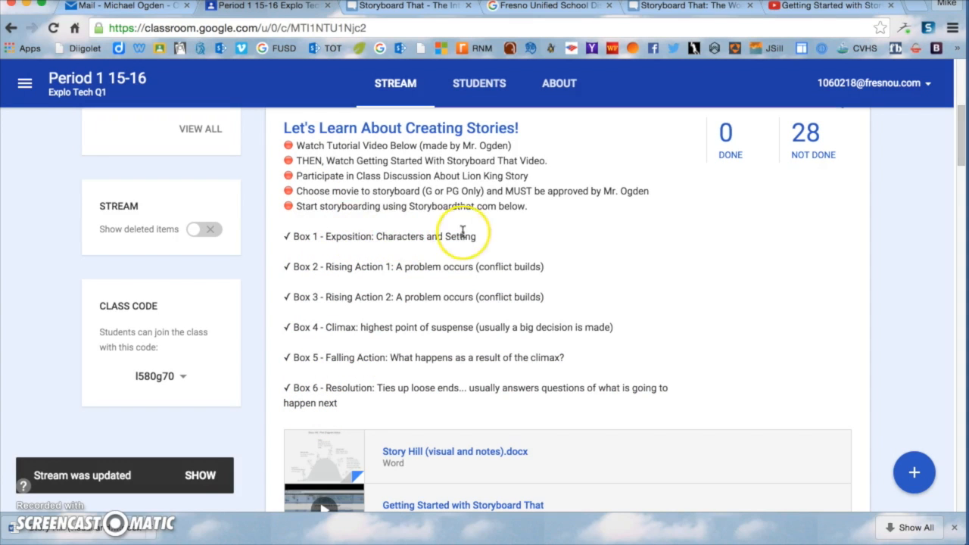
pyautogui.moveTo(477, 237); pyautogui.dragTo(324, 228)
pyautogui.hotkey('ctrl', 'c')
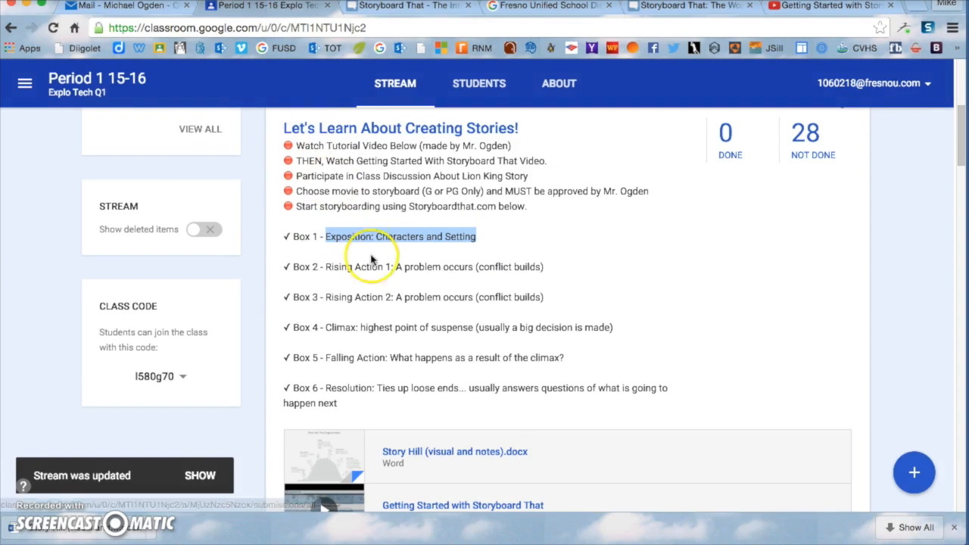
pyautogui.click(403, 8)
pyautogui.click(315, 199)
# Step: Replace the first cell's title with the pasted 'Exposition: Characters and Setting'
pyautogui.click(301, 201)
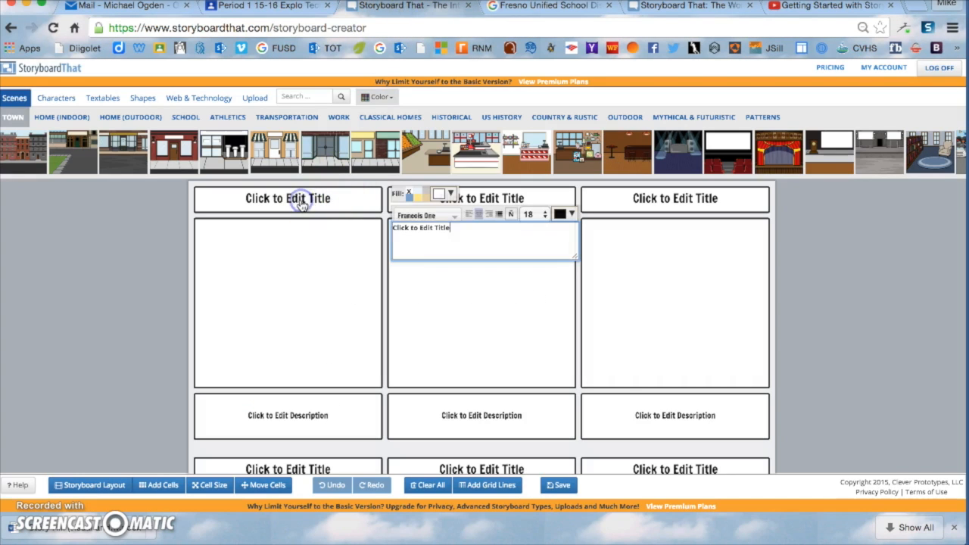
pyautogui.hotkey('ctrl', 'a')
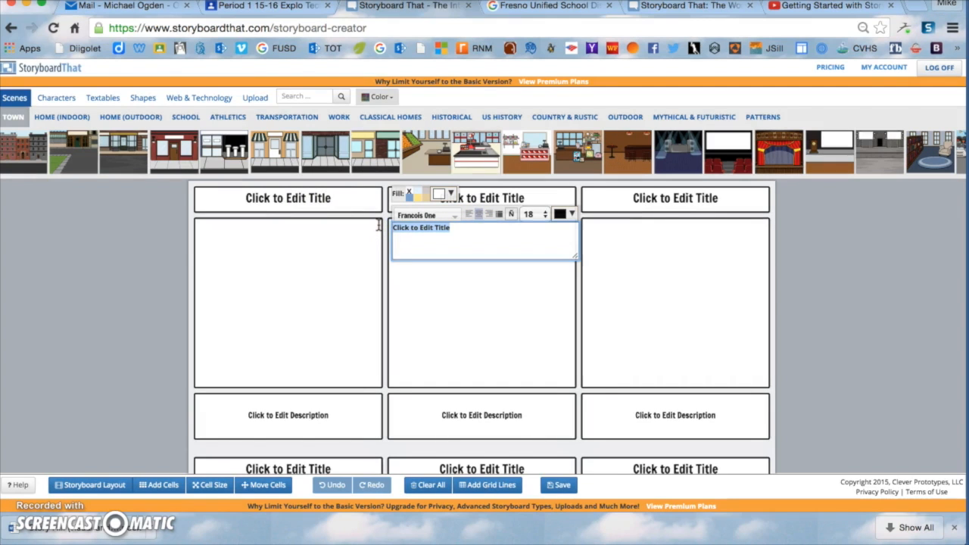
pyautogui.hotkey('ctrl', 'v')
pyautogui.click(522, 253)
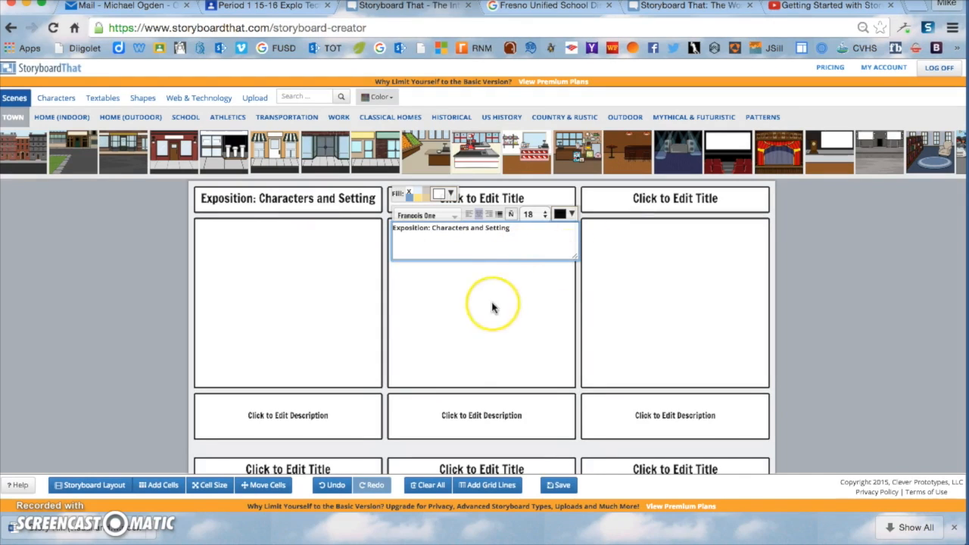
# Step: Write the first cell's description asking for 2-3 complete sentences about what is going on
pyautogui.click(314, 412)
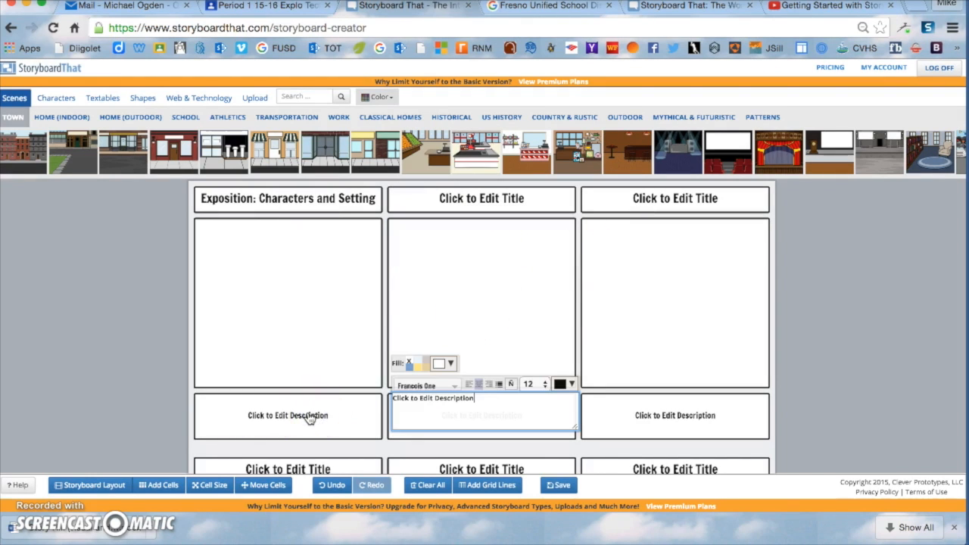
pyautogui.click(294, 421)
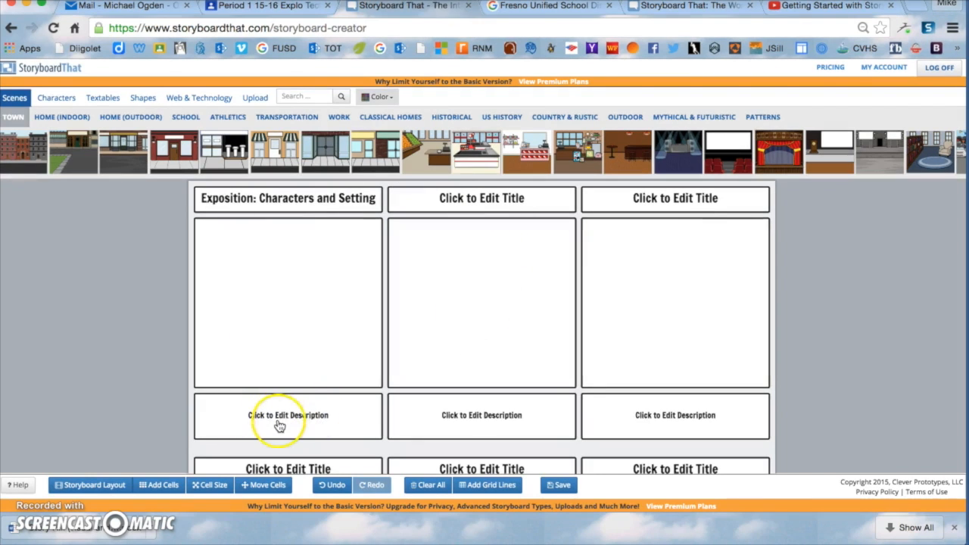
pyautogui.click(292, 420)
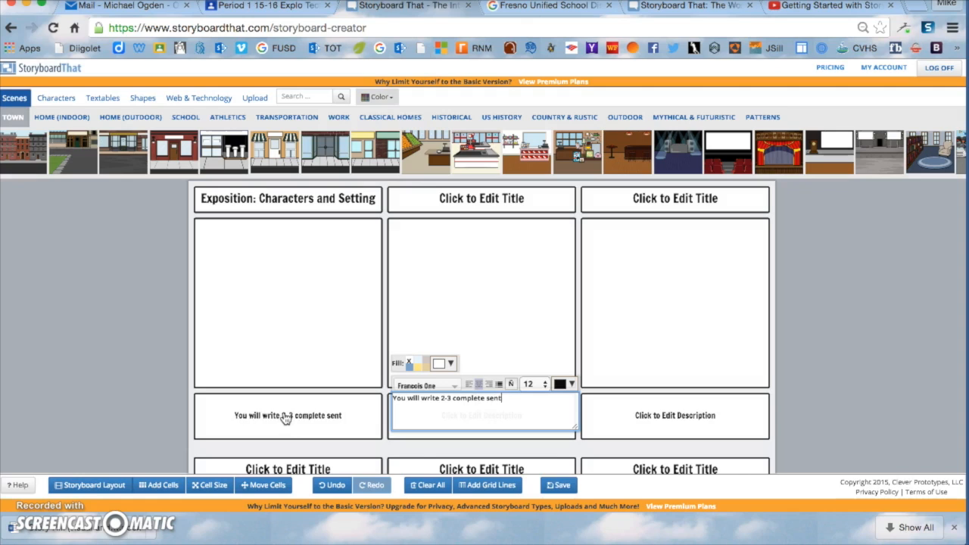
pyautogui.write('es about what is going on in your story.')
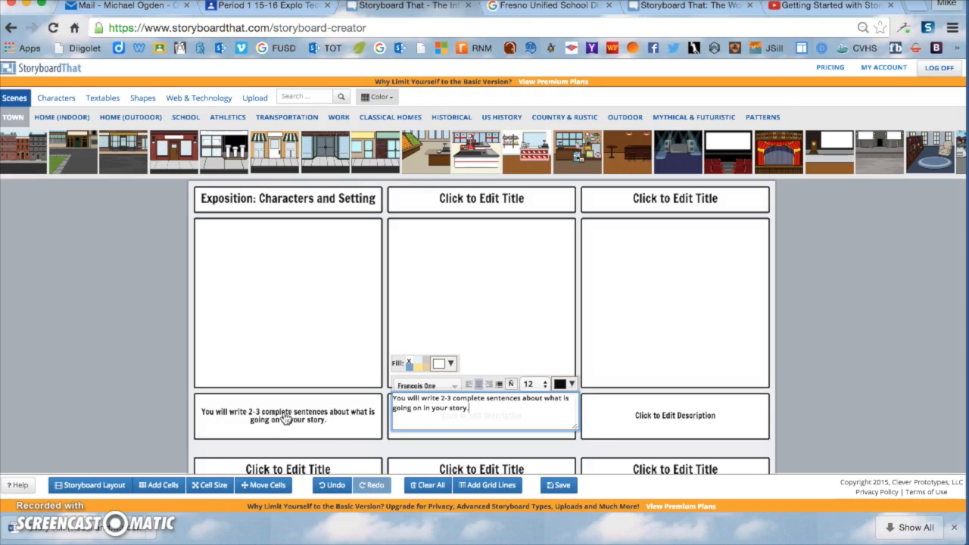
pyautogui.click(283, 320)
pyautogui.click(318, 401)
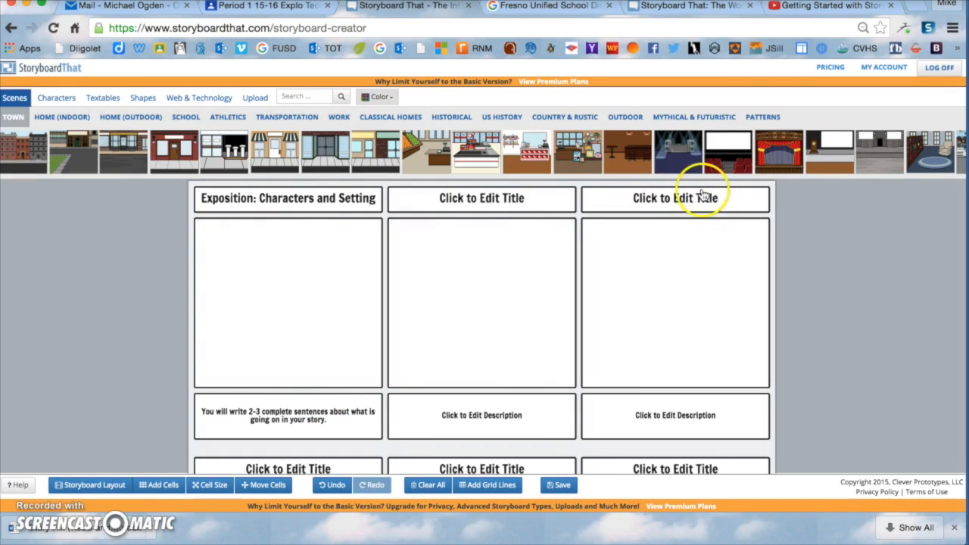
# Step: Drag the acacia-tree savanna scene from the Outdoor scenes into cell 1 and resize it to fit
pyautogui.hscroll(10, 565, 173)
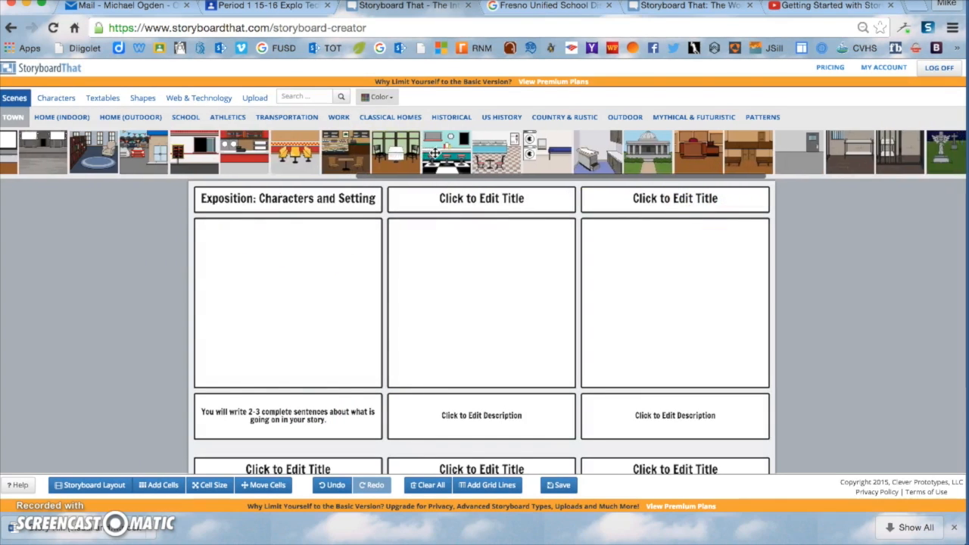
pyautogui.hscroll(2, 436, 153)
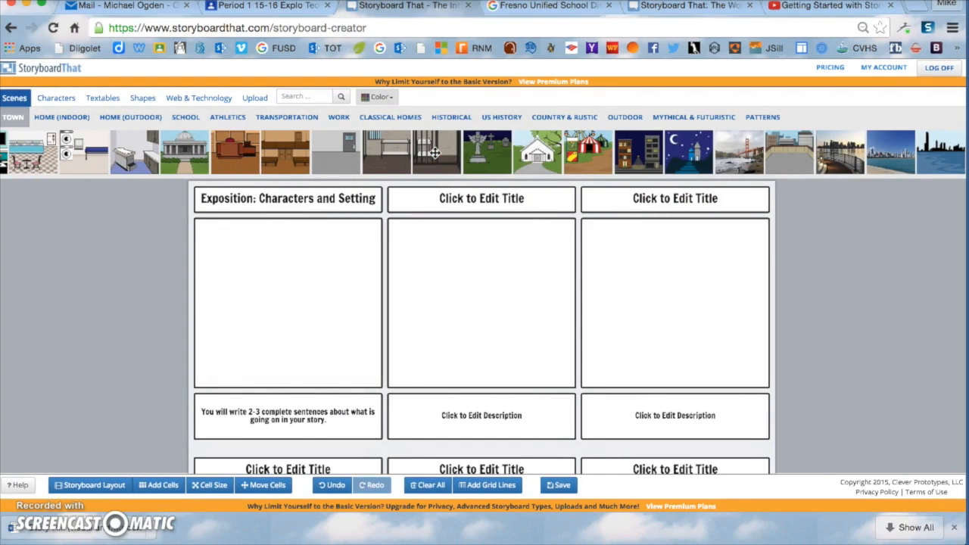
pyautogui.click(626, 119)
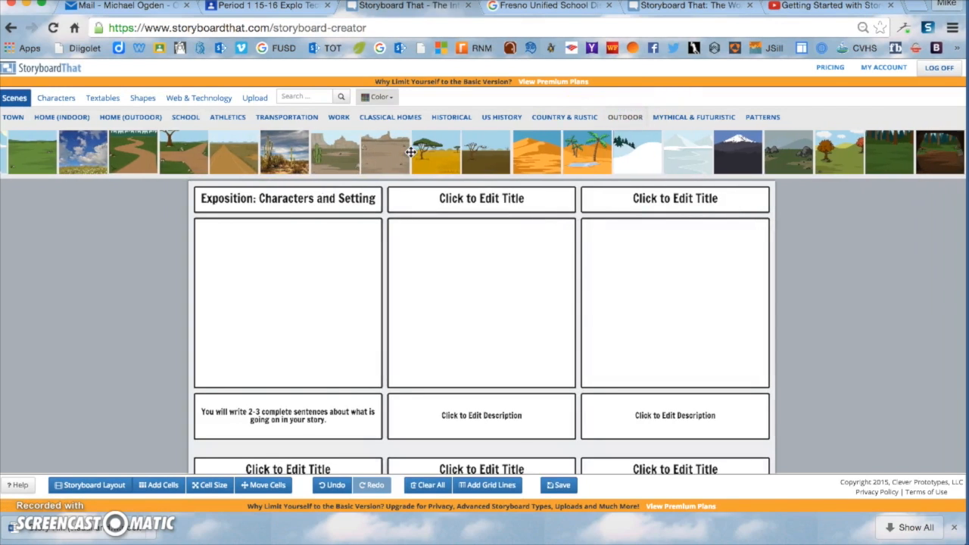
pyautogui.hscroll(3, 447, 153)
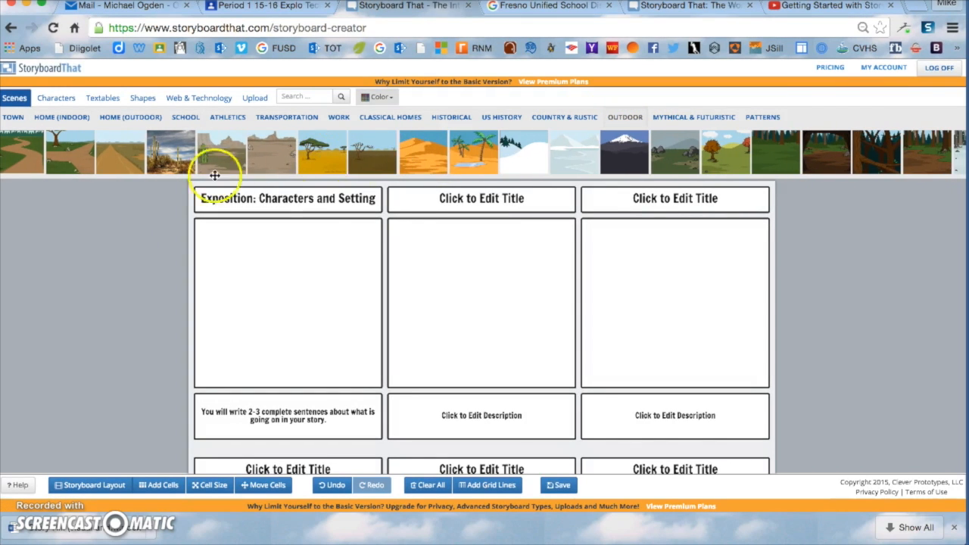
pyautogui.hscroll(-10, 608, 160)
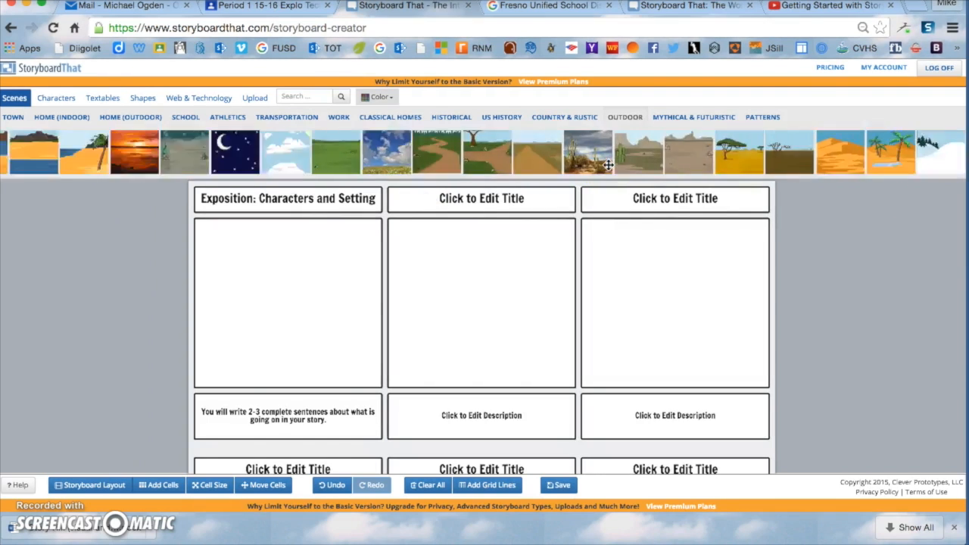
pyautogui.hscroll(-3, 608, 165)
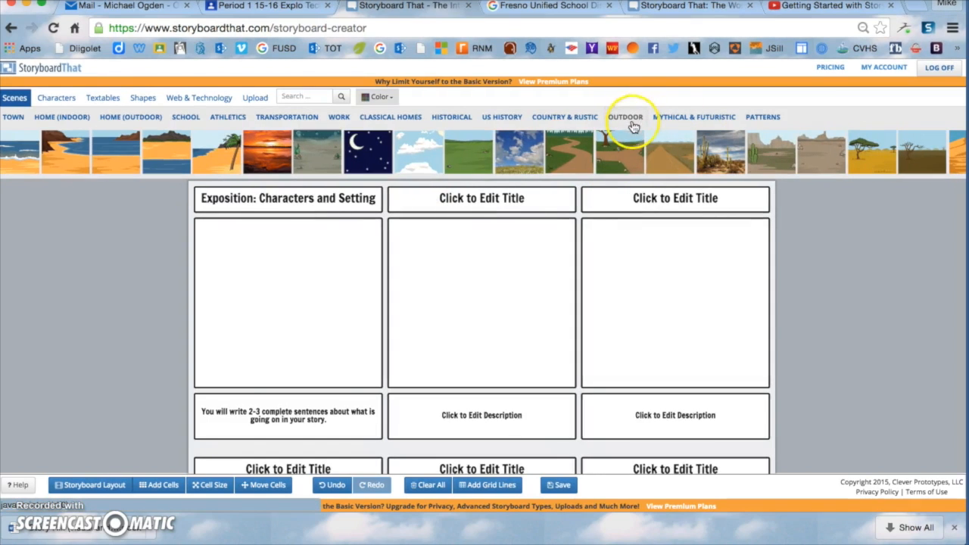
pyautogui.hscroll(2, 269, 157)
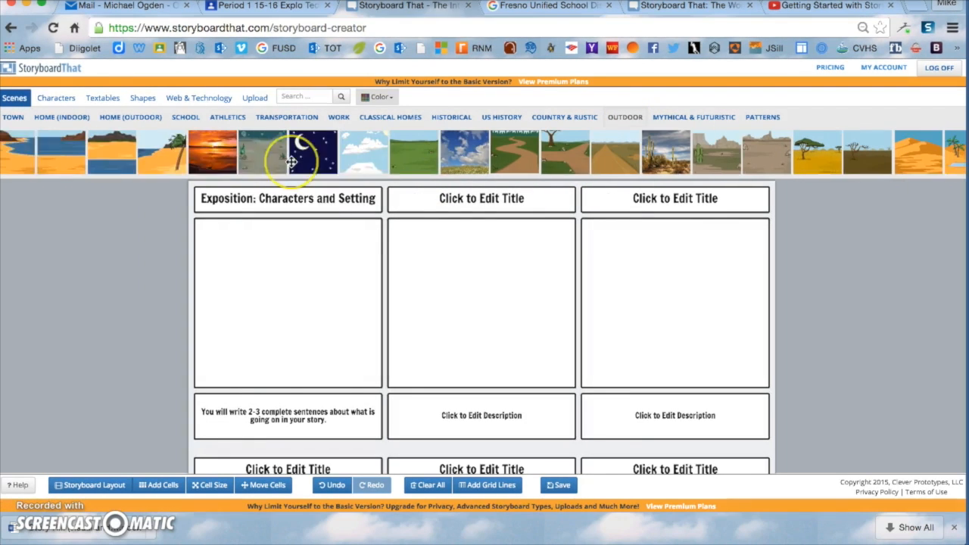
pyautogui.hscroll(4, 311, 158)
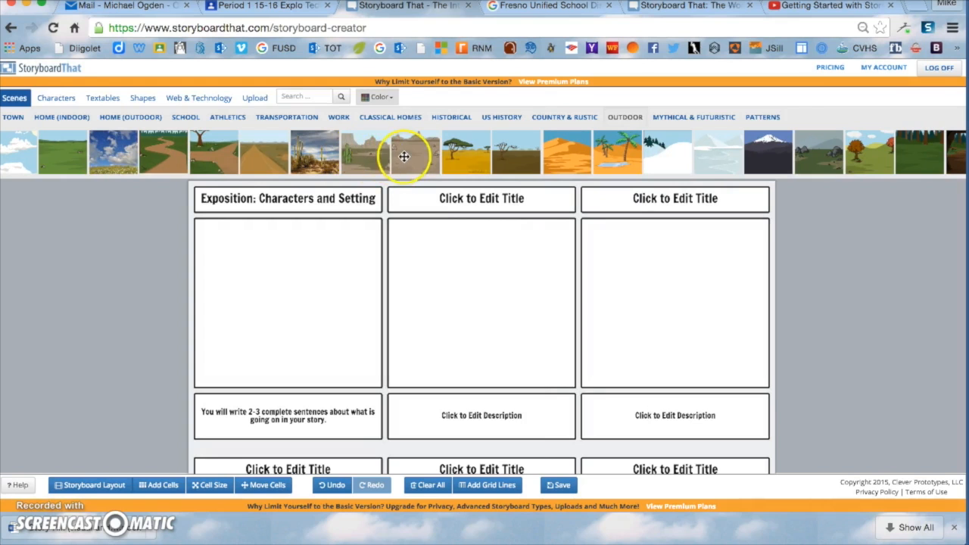
pyautogui.moveTo(474, 160); pyautogui.dragTo(274, 289)
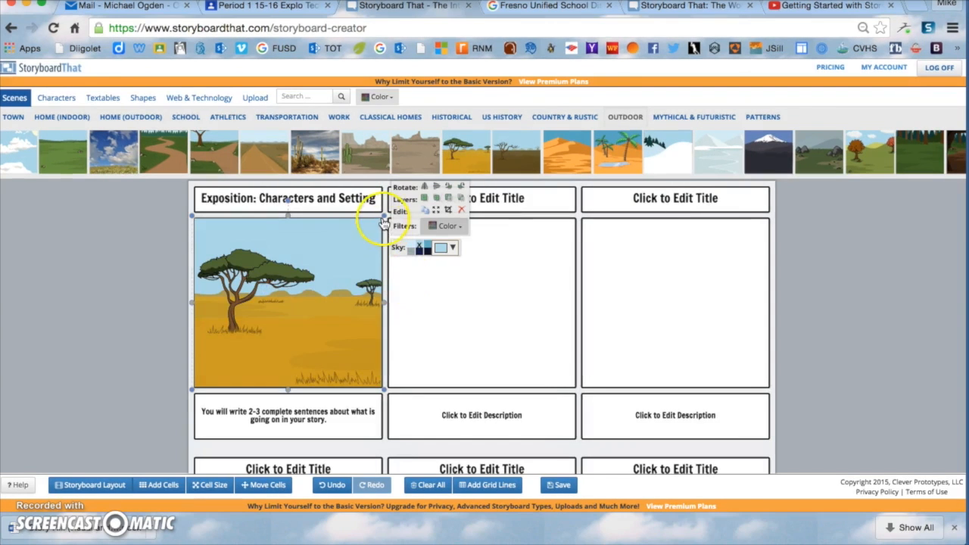
pyautogui.moveTo(384, 217)
pyautogui.mouseDown()
pyautogui.moveTo(346, 270)
pyautogui.moveTo(398, 212)
pyautogui.mouseUp()
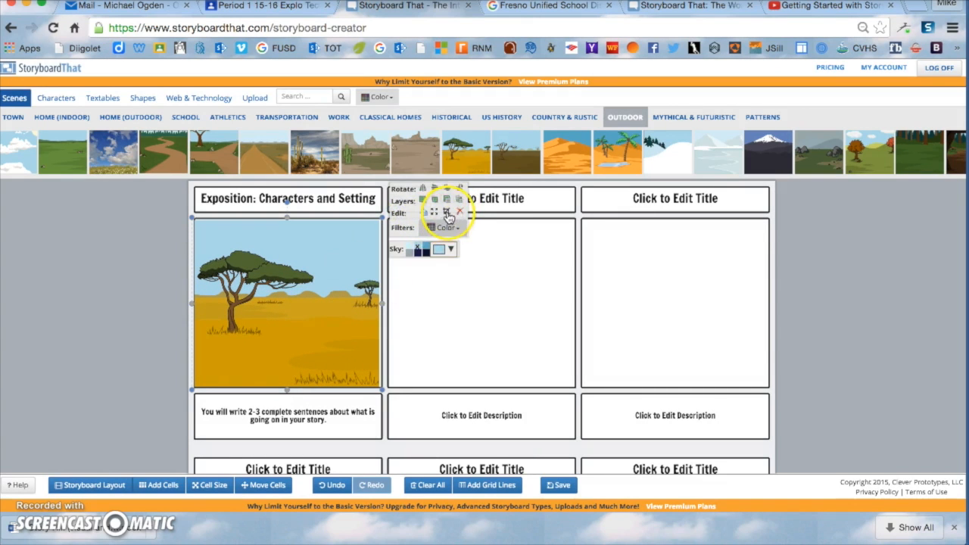
# Step: Crop the savanna scene's crop box, then stretch the cropped image down to refill cell 1
pyautogui.click(449, 213)
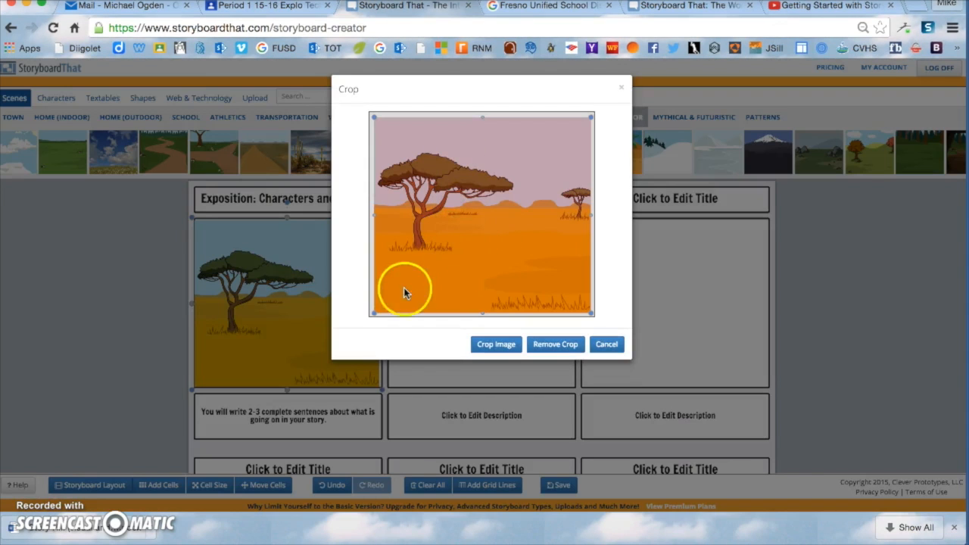
pyautogui.moveTo(374, 314); pyautogui.dragTo(376, 259)
pyautogui.click(466, 212)
pyautogui.moveTo(477, 212); pyautogui.dragTo(481, 260)
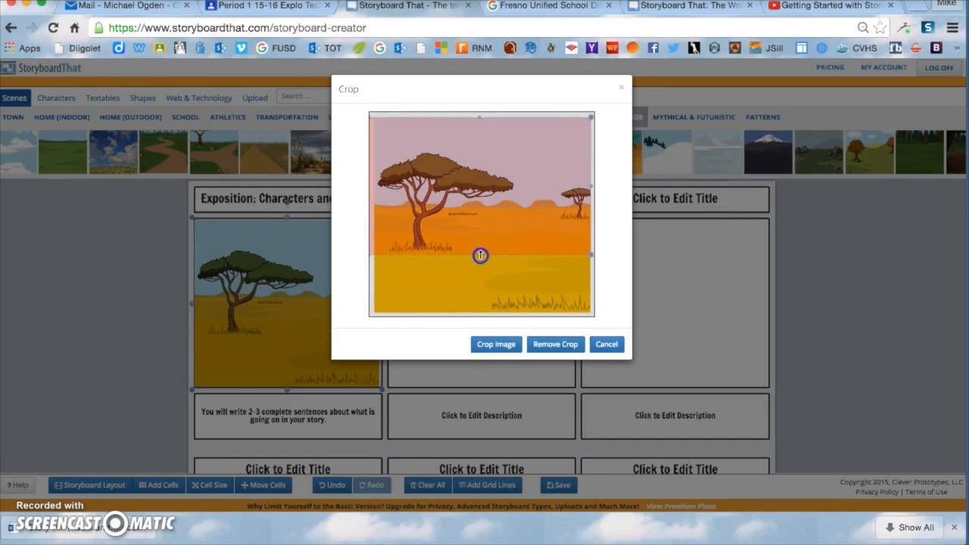
pyautogui.click(498, 345)
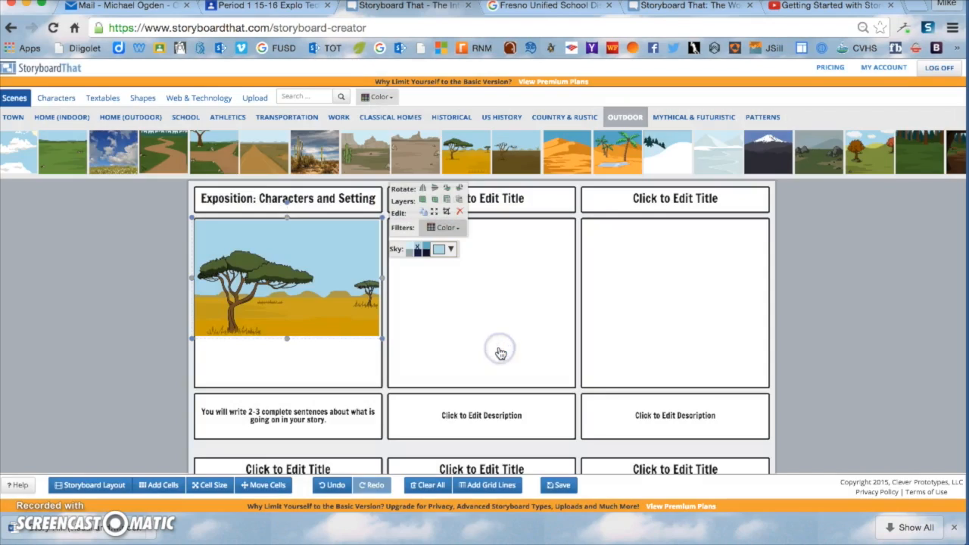
pyautogui.click(287, 355)
pyautogui.moveTo(287, 355); pyautogui.dragTo(289, 391)
pyautogui.click(275, 326)
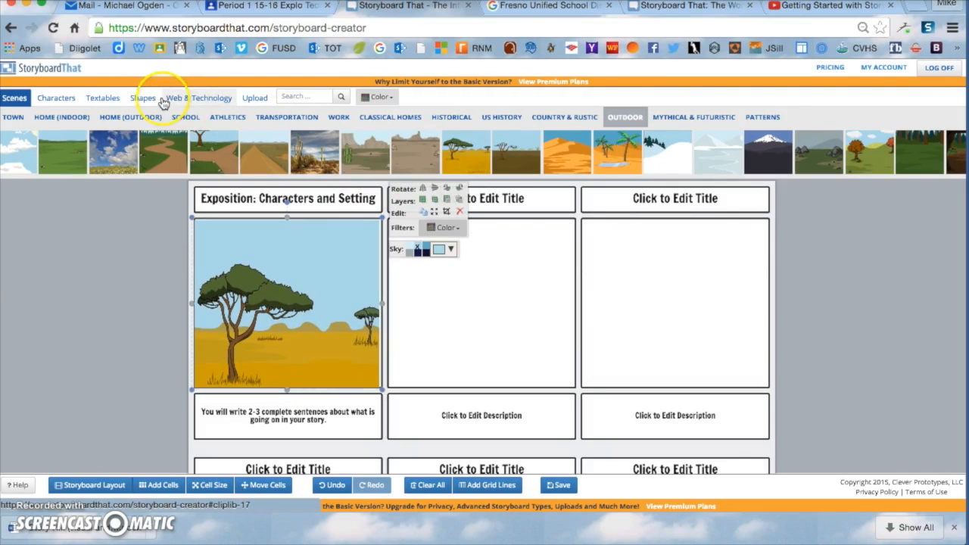
# Step: Add a lion from the Animals characters to cell 1, leaving it facing left
pyautogui.click(56, 98)
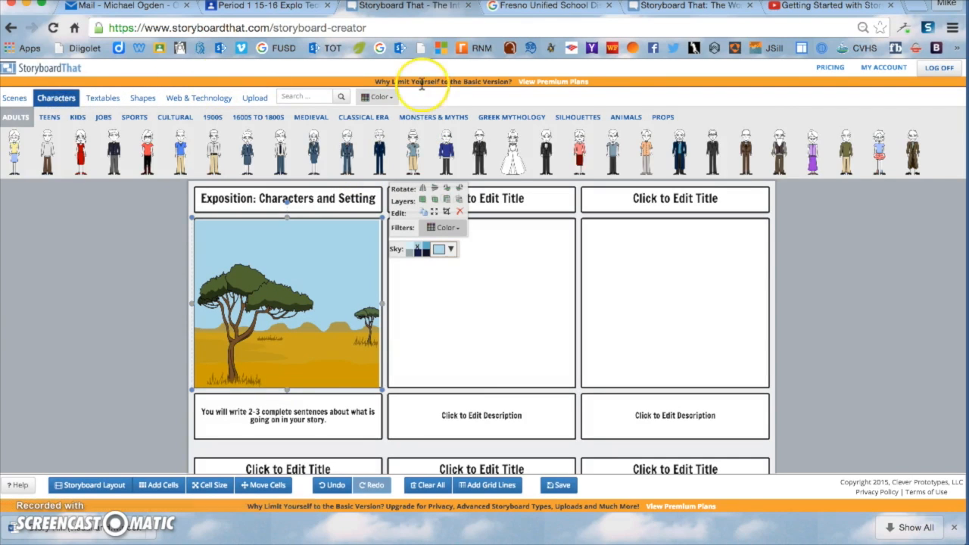
pyautogui.click(625, 116)
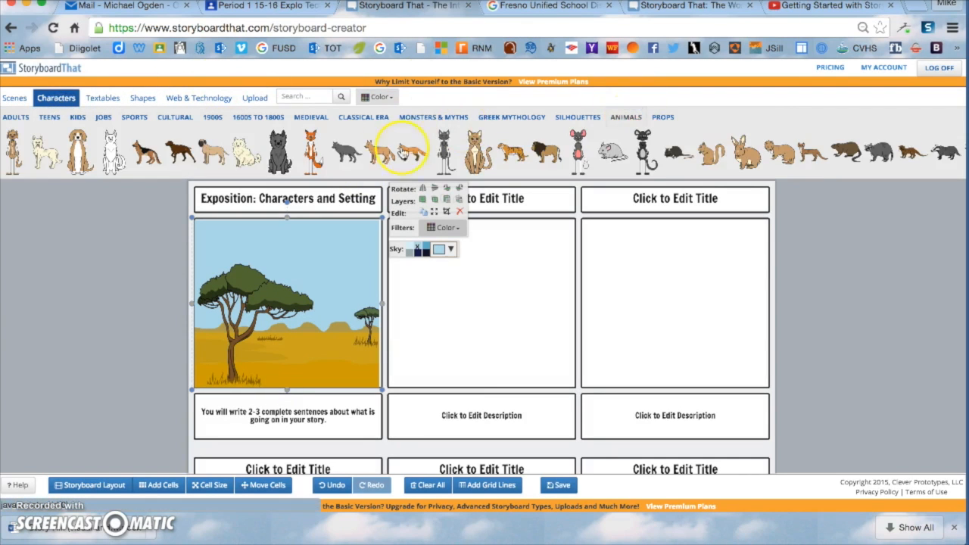
pyautogui.click(318, 341)
pyautogui.moveTo(318, 341); pyautogui.dragTo(328, 348)
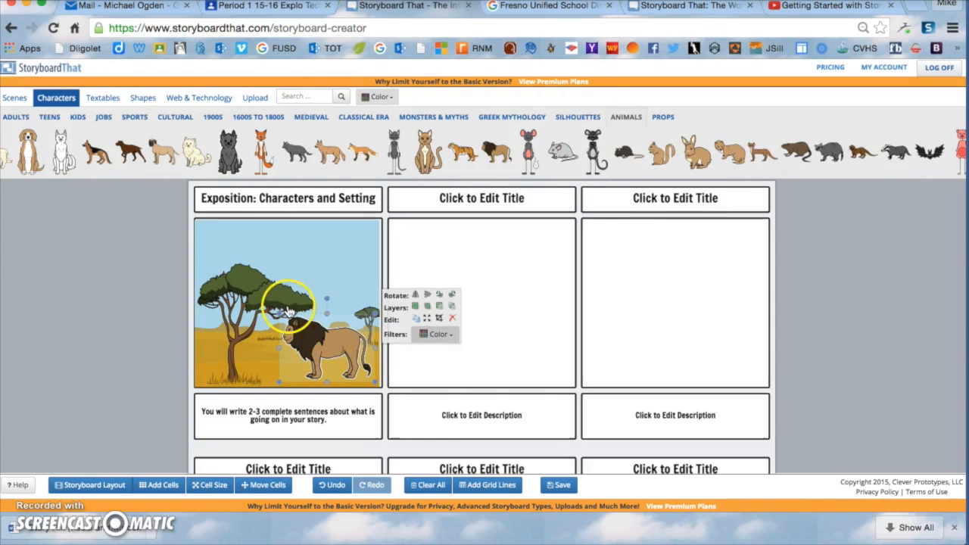
pyautogui.click(417, 296)
pyautogui.click(417, 297)
pyautogui.click(417, 297)
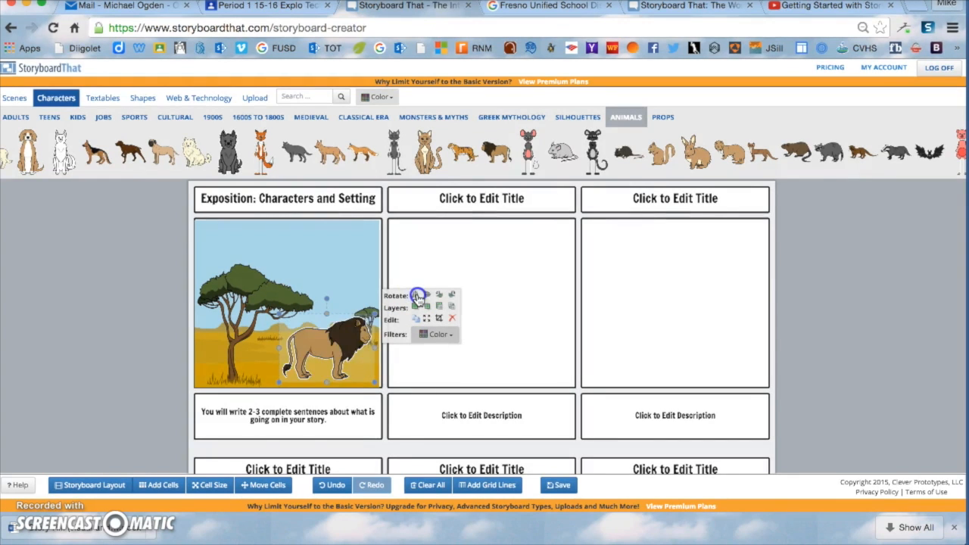
pyautogui.click(418, 296)
pyautogui.click(417, 296)
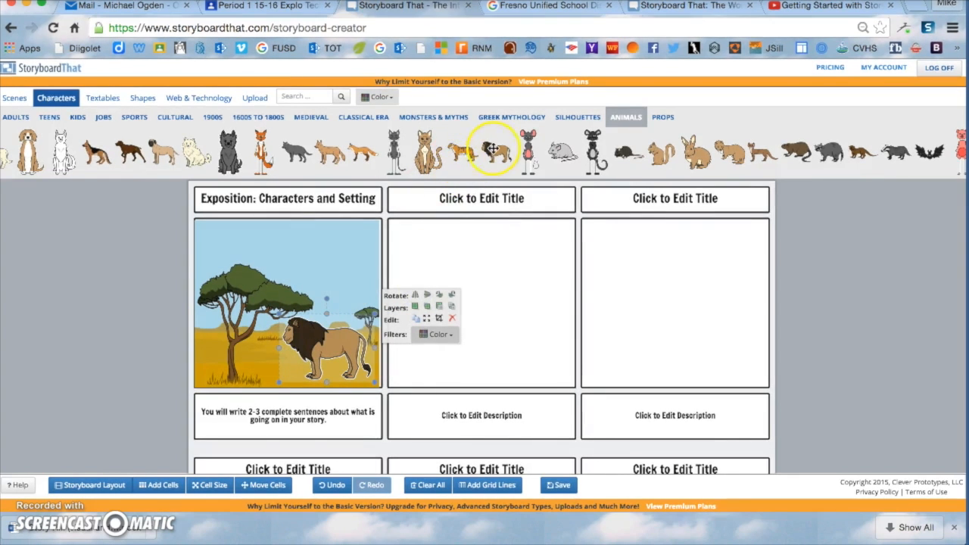
# Step: Add a second lion and shrink it into a small cub beside the big lion
pyautogui.hscroll(15, 607, 158)
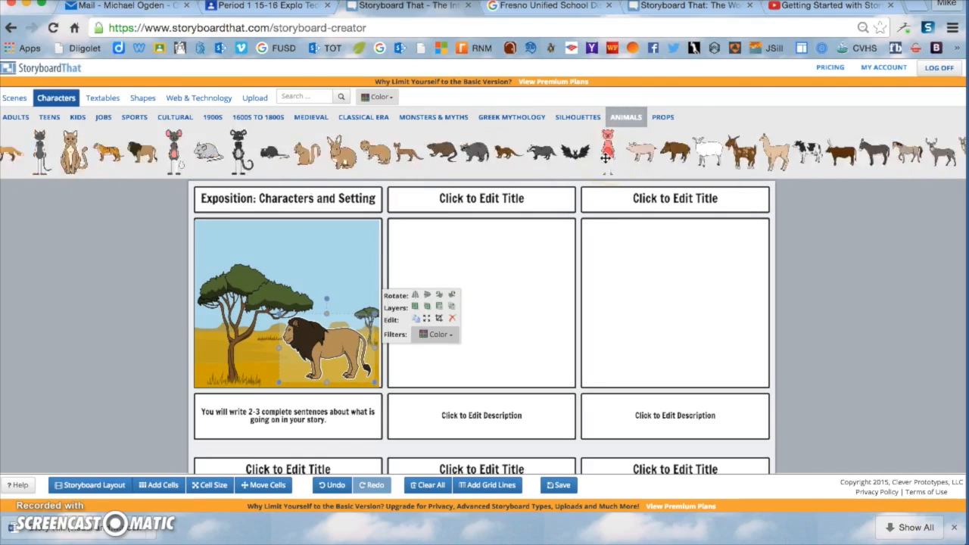
pyautogui.hscroll(-15, 606, 157)
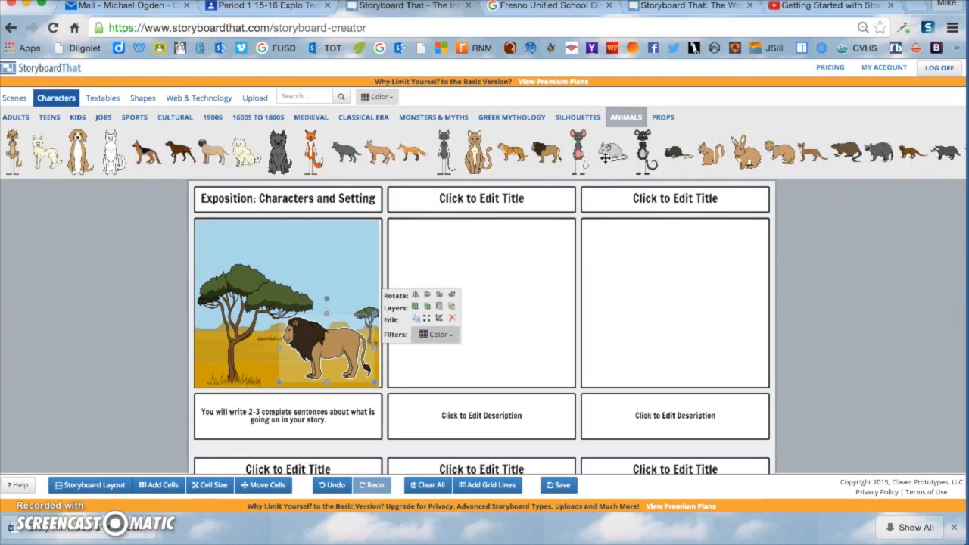
pyautogui.moveTo(550, 152); pyautogui.dragTo(244, 346)
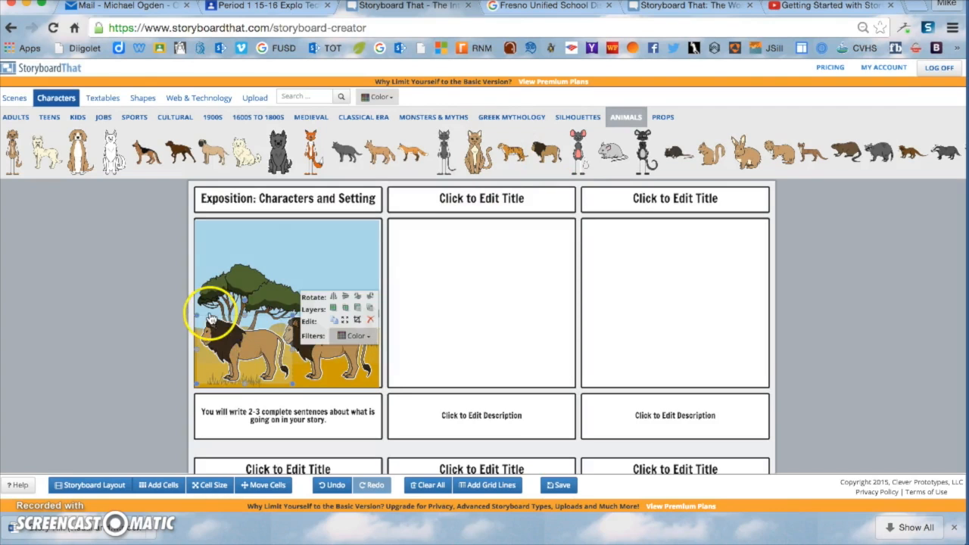
pyautogui.moveTo(195, 313); pyautogui.dragTo(239, 360)
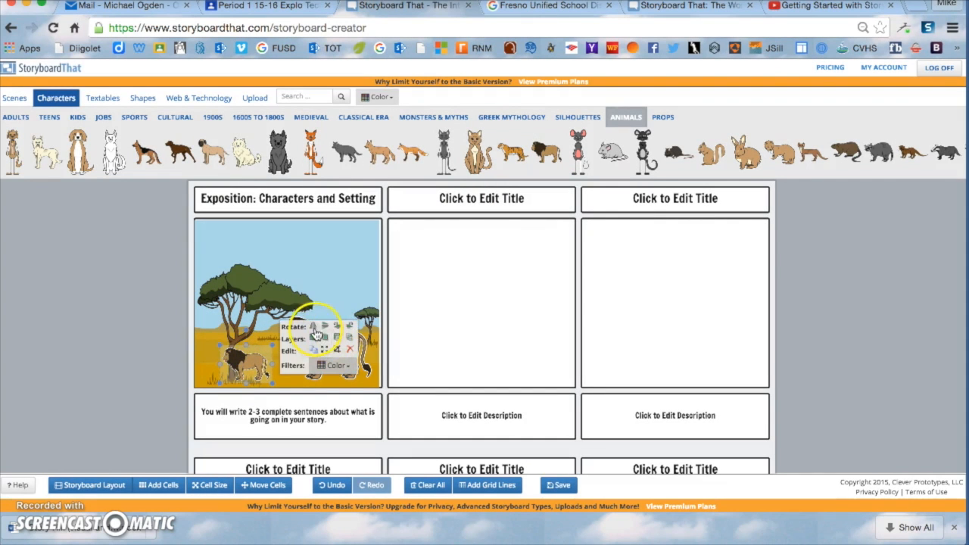
pyautogui.click(455, 306)
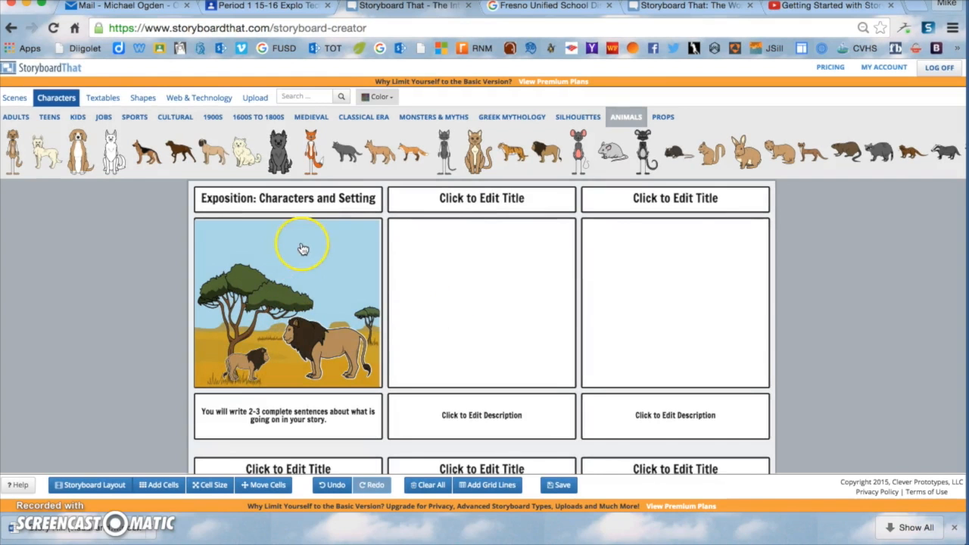
# Step: Add a "Hi Dad." speech bubble, sized and placed just above the cub
pyautogui.click(103, 99)
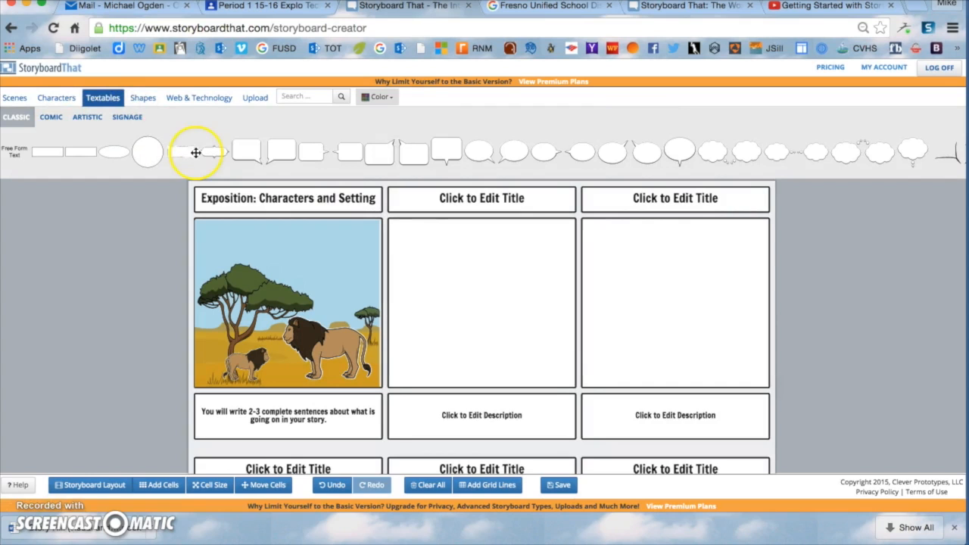
pyautogui.moveTo(211, 154); pyautogui.dragTo(246, 261)
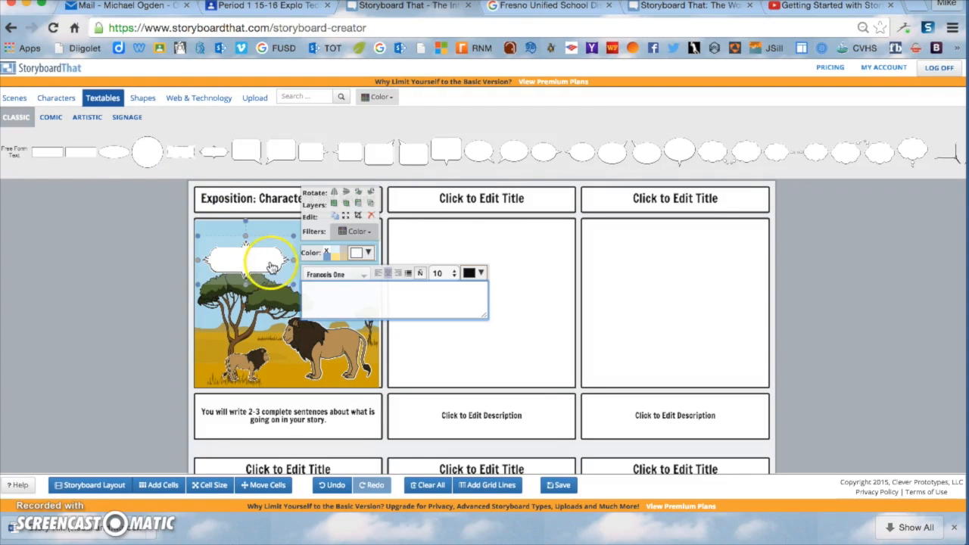
pyautogui.moveTo(294, 285); pyautogui.dragTo(312, 297)
pyautogui.moveTo(258, 271); pyautogui.dragTo(242, 325)
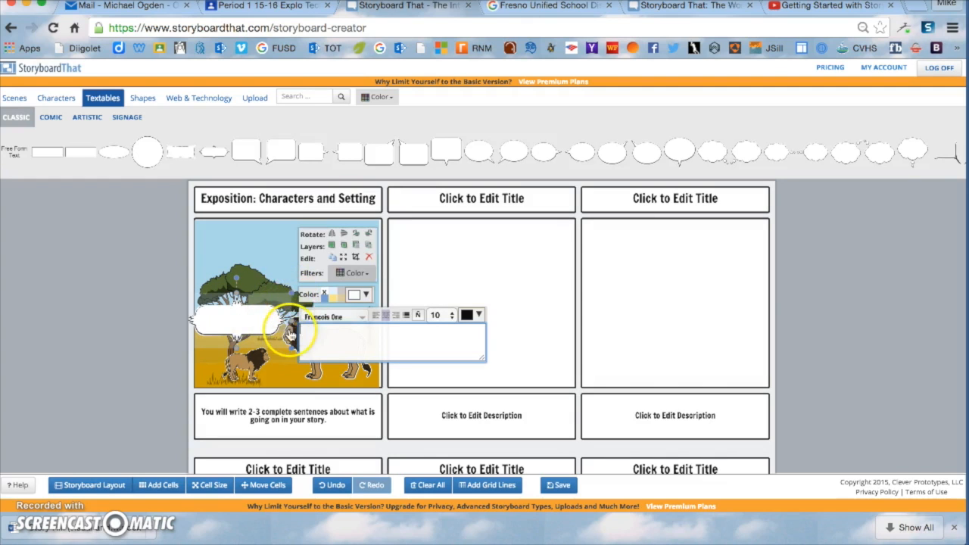
pyautogui.moveTo(291, 296); pyautogui.dragTo(260, 317)
pyautogui.moveTo(225, 330); pyautogui.dragTo(249, 330)
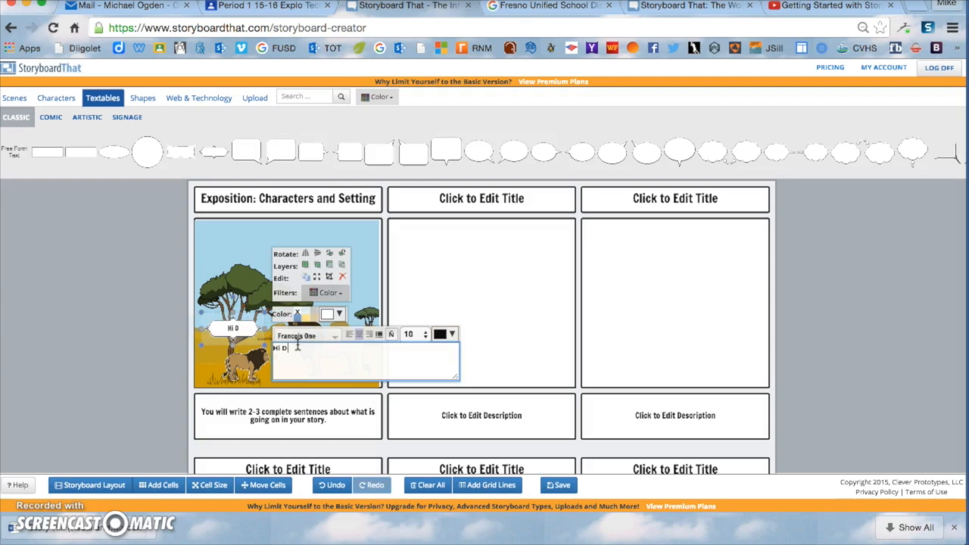
pyautogui.click(511, 298)
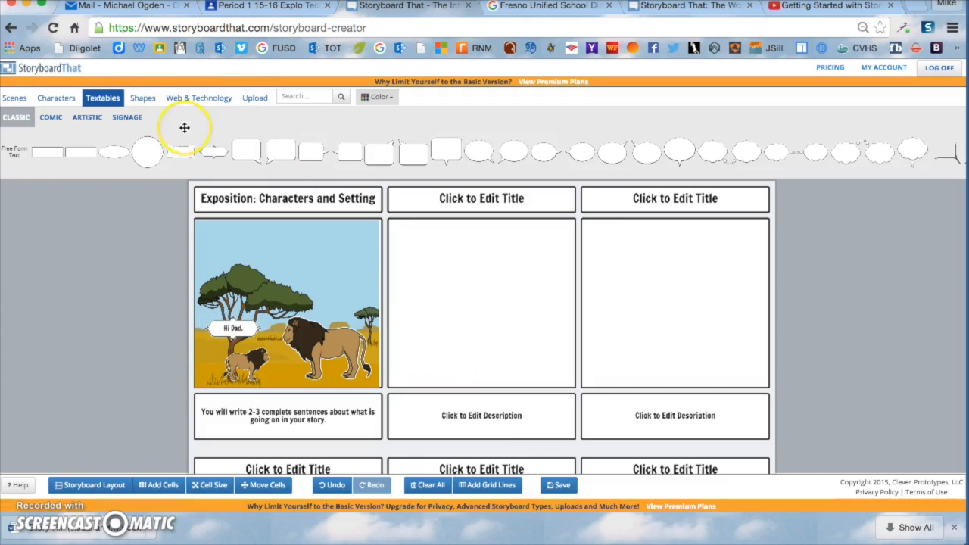
# Step: Add the big lion's reply speech bubble beginning "Hi Son"
pyautogui.moveTo(281, 155); pyautogui.dragTo(369, 249)
pyautogui.click(337, 285)
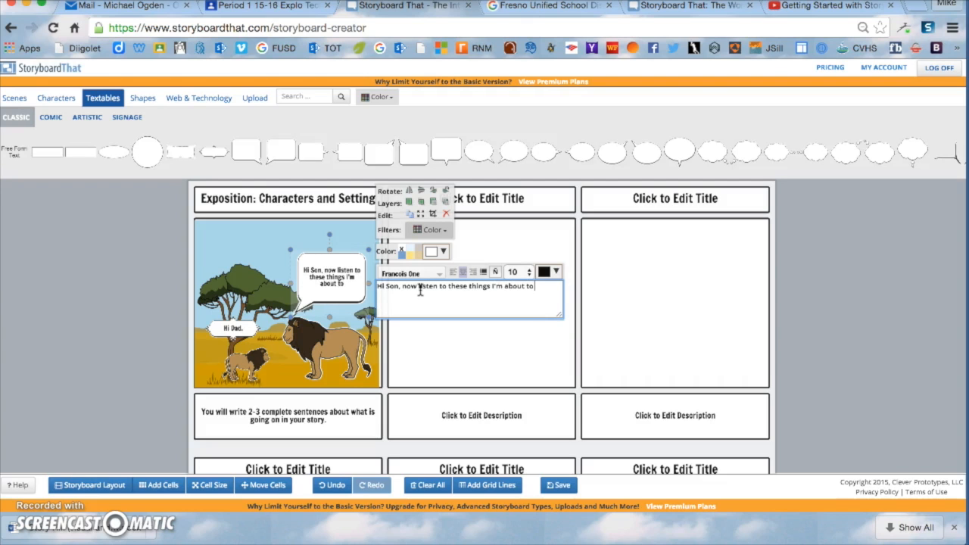
pyautogui.click(455, 340)
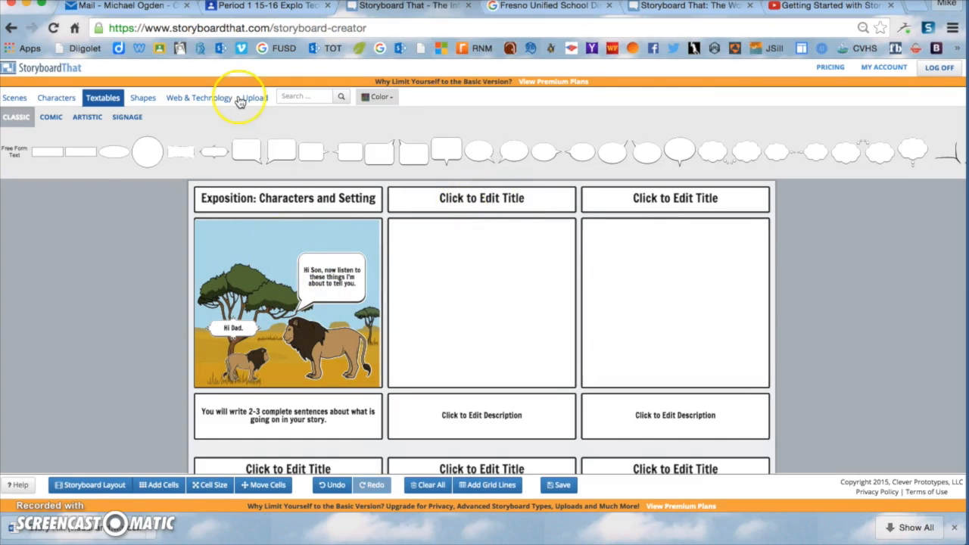
pyautogui.click(231, 8)
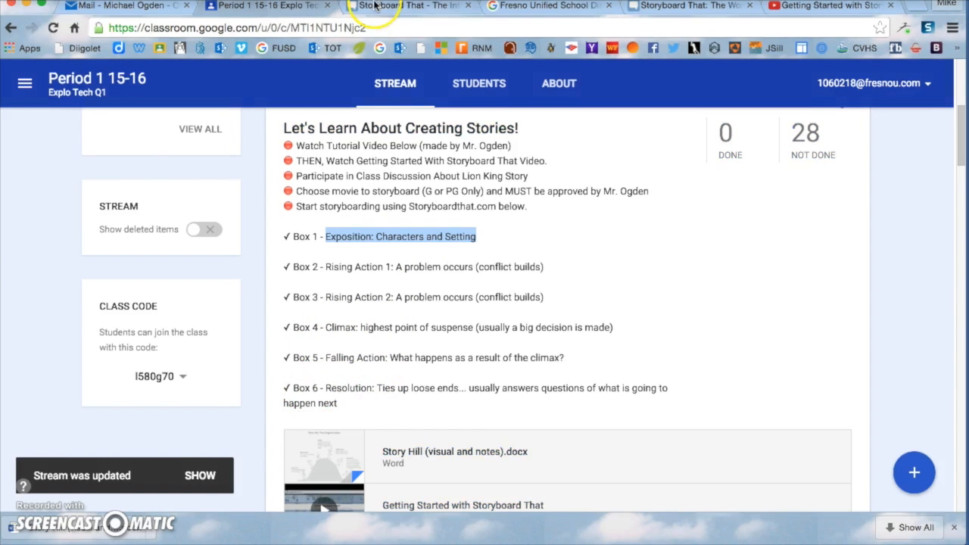
pyautogui.click(353, 8)
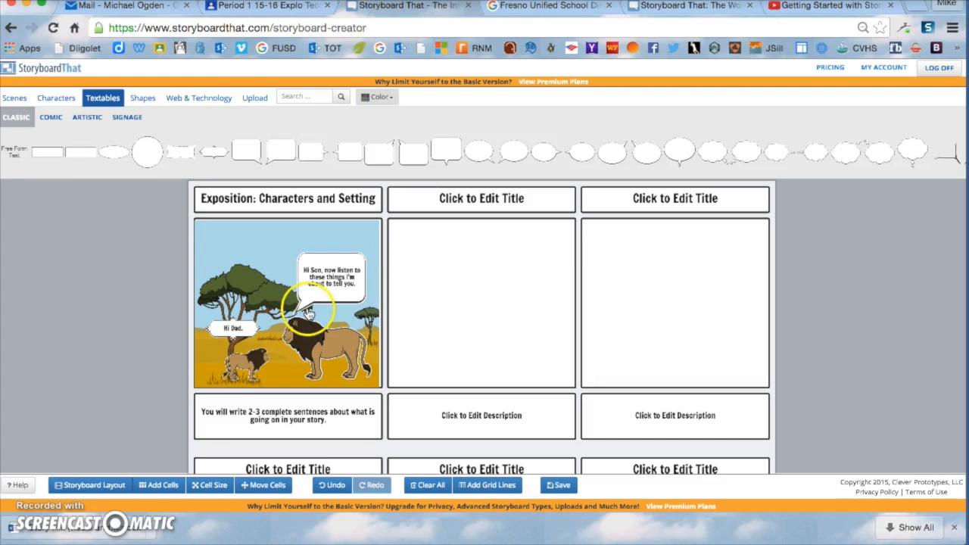
pyautogui.scroll(-3, 705, 292)
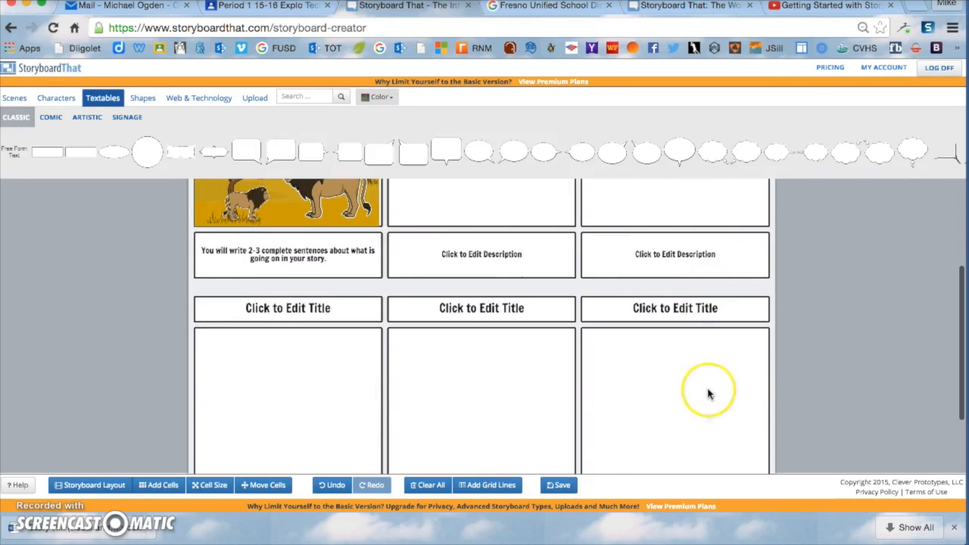
pyautogui.scroll(-1, 277, 256)
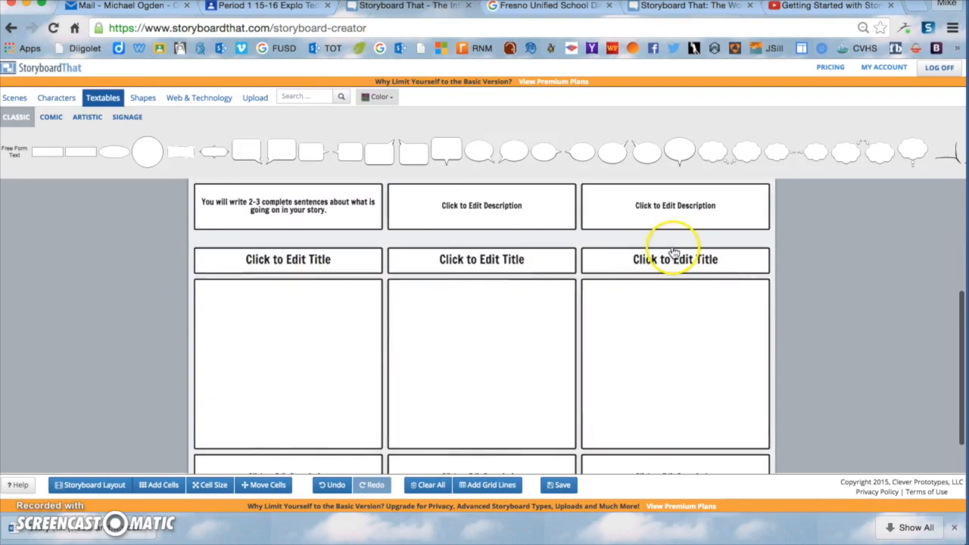
pyautogui.scroll(-1, 673, 250)
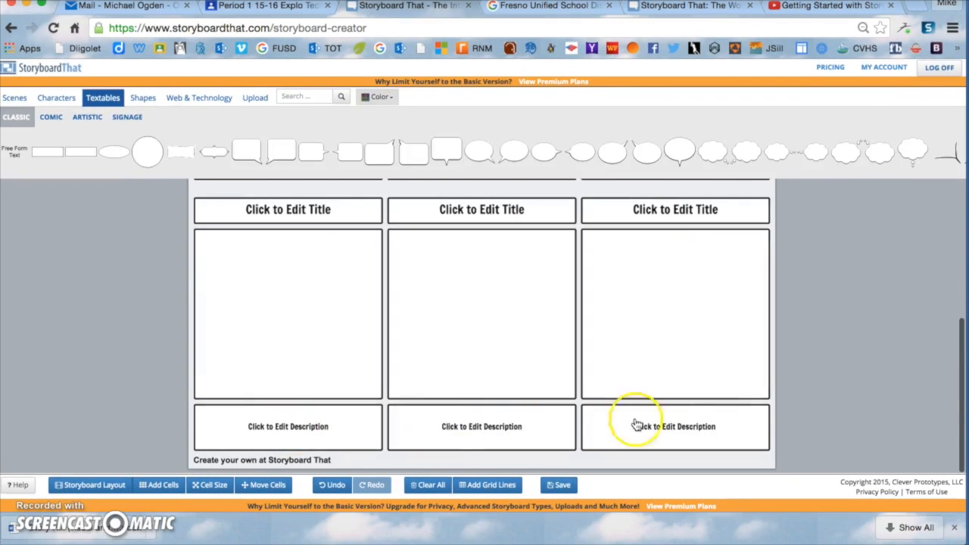
pyautogui.scroll(5, 573, 372)
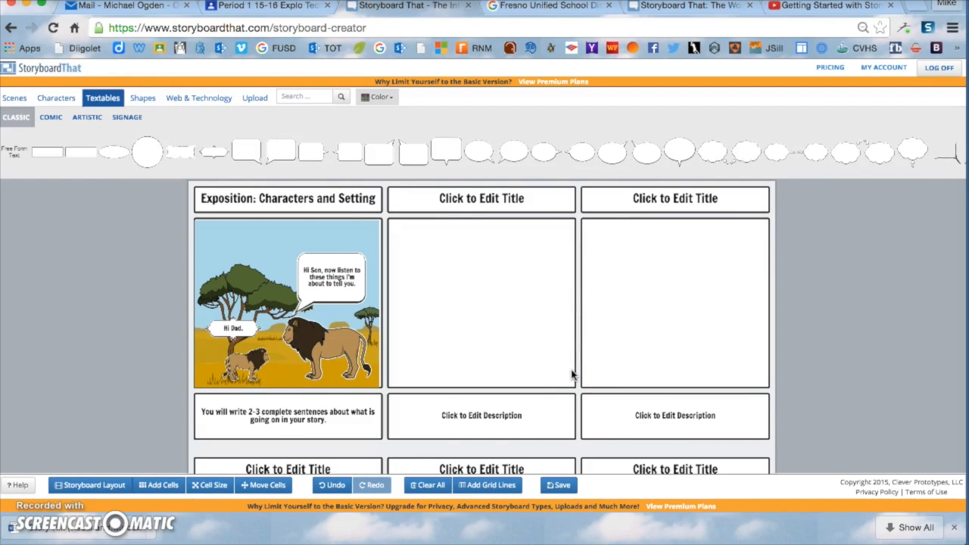
pyautogui.scroll(-3, 644, 325)
pyautogui.scroll(3, 647, 326)
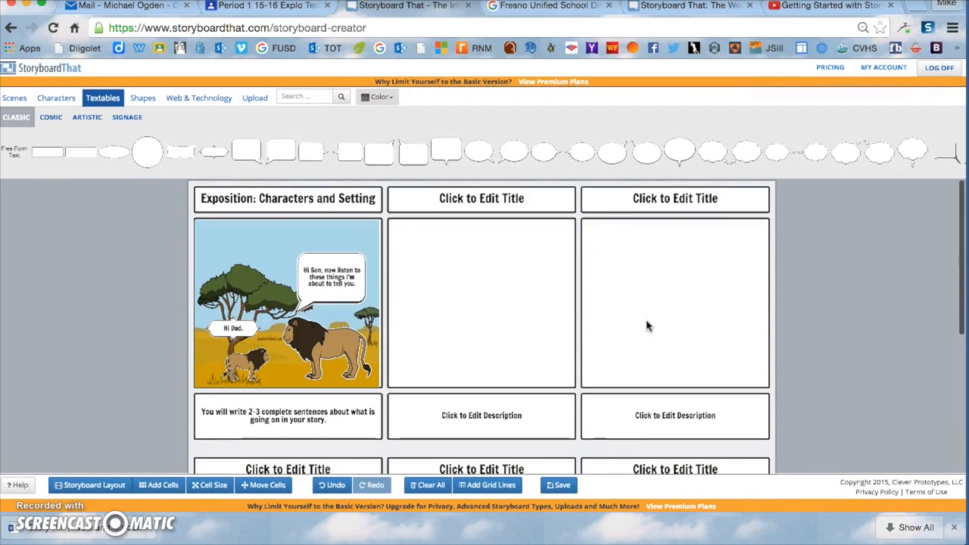
# Step: Save the storyboard titled Lion King Storyboard, leaving the description empty
pyautogui.click(560, 486)
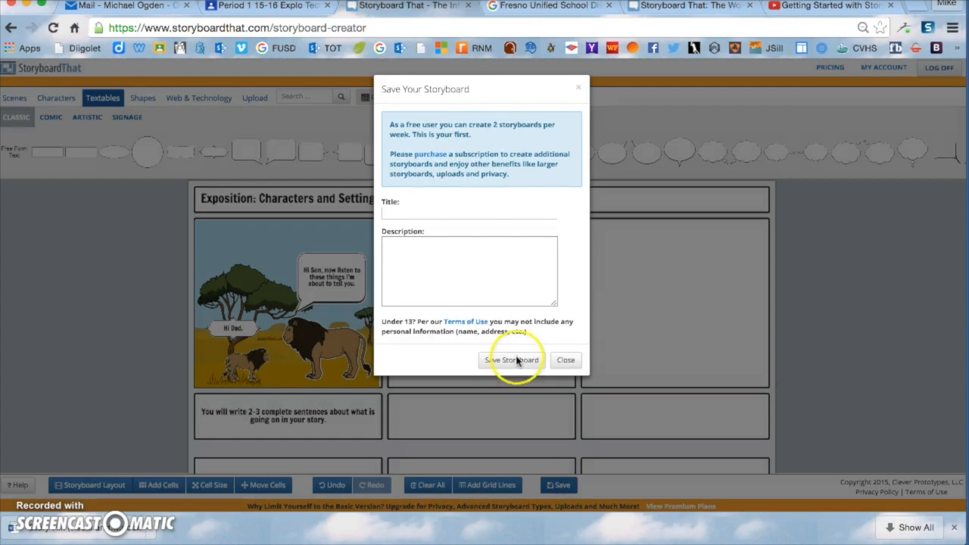
pyautogui.click(456, 213)
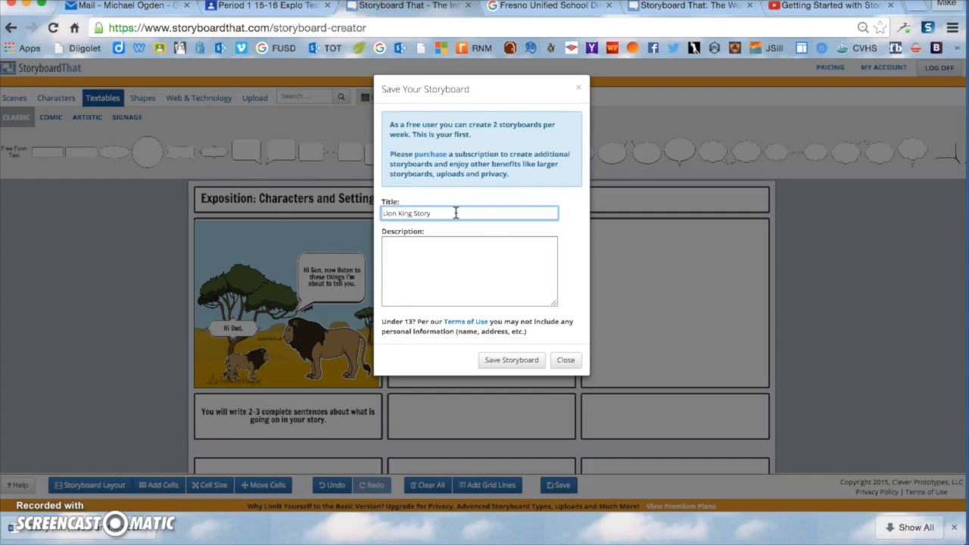
pyautogui.click(467, 250)
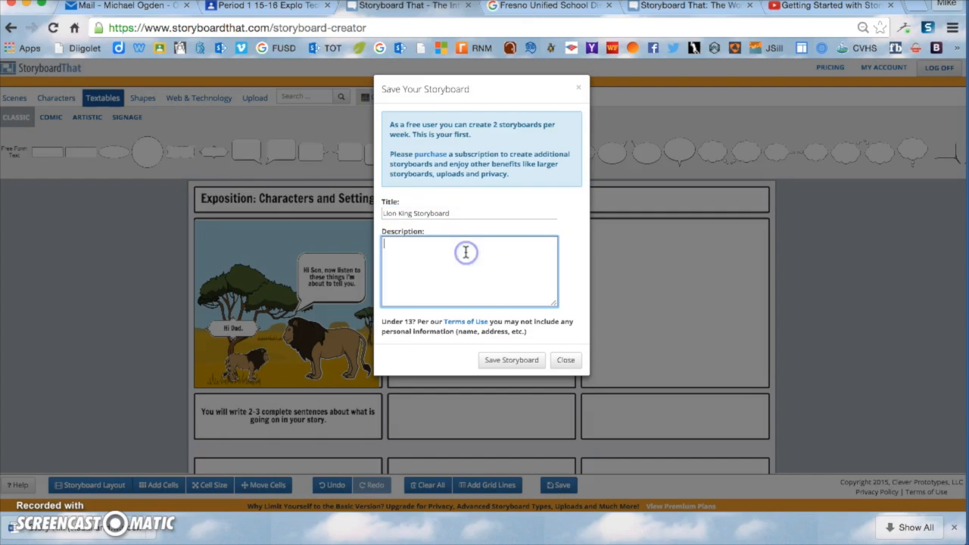
pyautogui.click(508, 361)
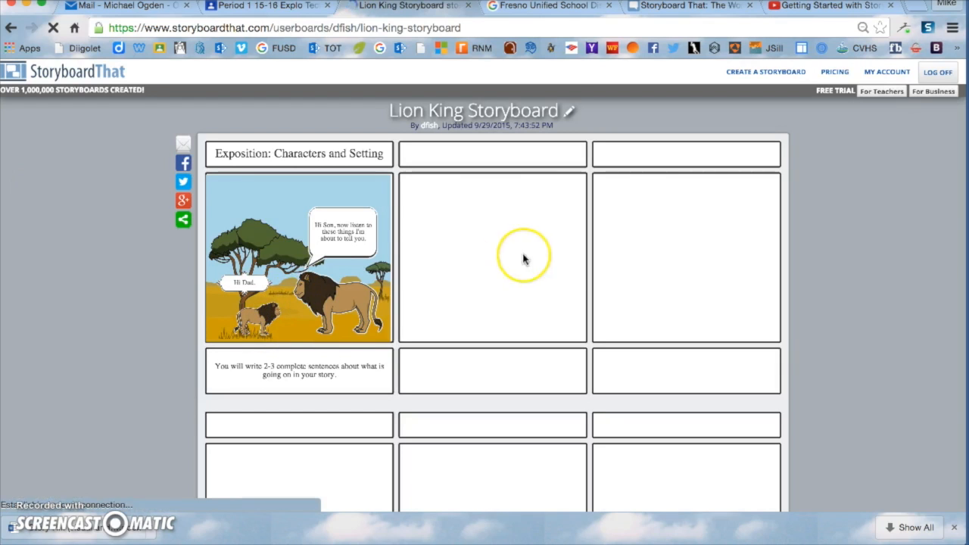
# Step: Download the Lion King storyboard as a PowerPoint file and dismiss the download-wait notice
pyautogui.scroll(-3, 667, 229)
pyautogui.scroll(-10, 666, 231)
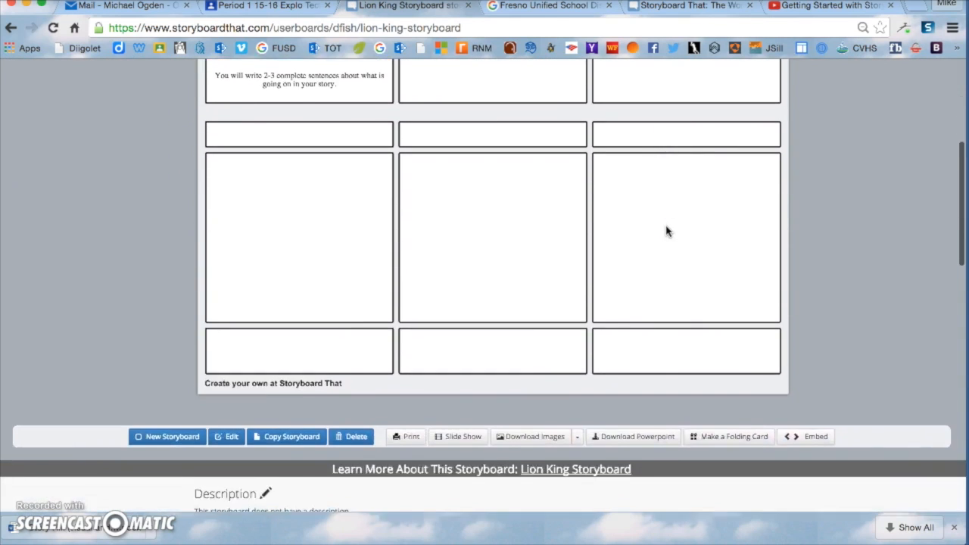
pyautogui.scroll(10, 666, 231)
pyautogui.scroll(2, 666, 231)
pyautogui.scroll(-3, 666, 231)
pyautogui.scroll(-1, 667, 230)
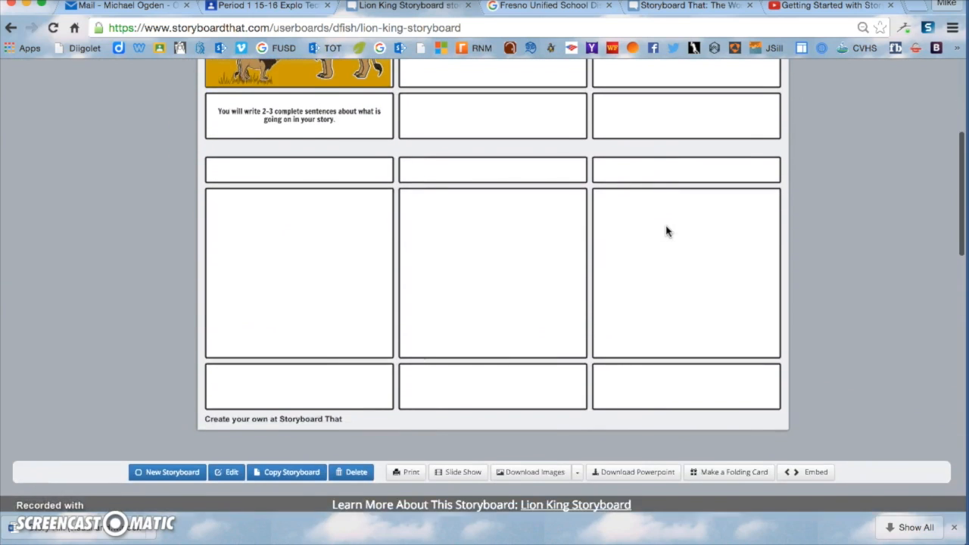
pyautogui.scroll(2, 493, 177)
pyautogui.scroll(-2, 454, 279)
pyautogui.scroll(-1, 453, 278)
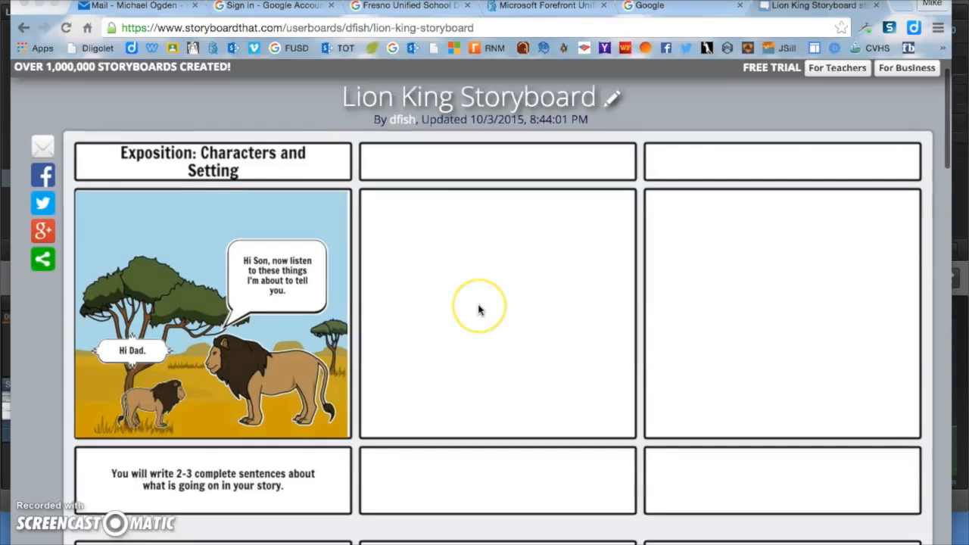
pyautogui.scroll(-5, 478, 308)
pyautogui.scroll(-5, 479, 308)
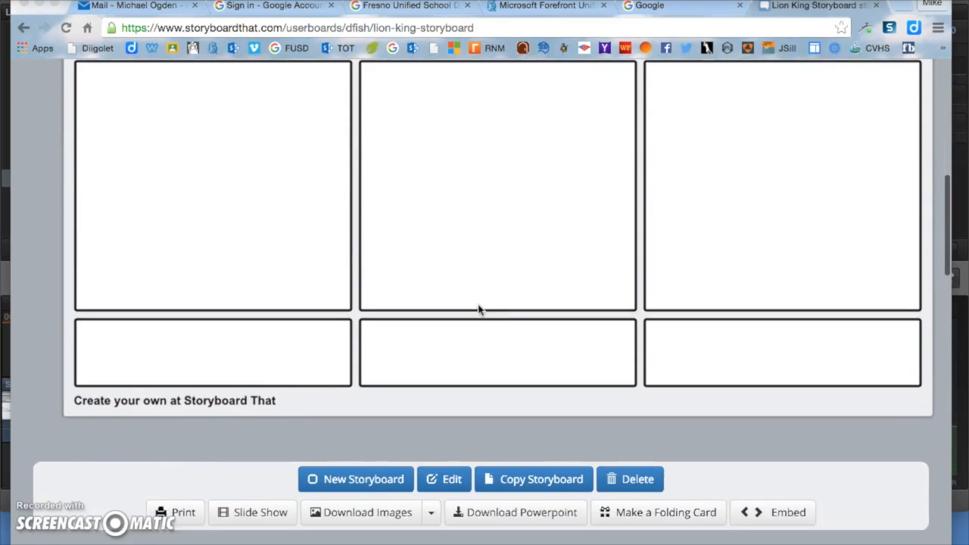
pyautogui.scroll(-1, 500, 353)
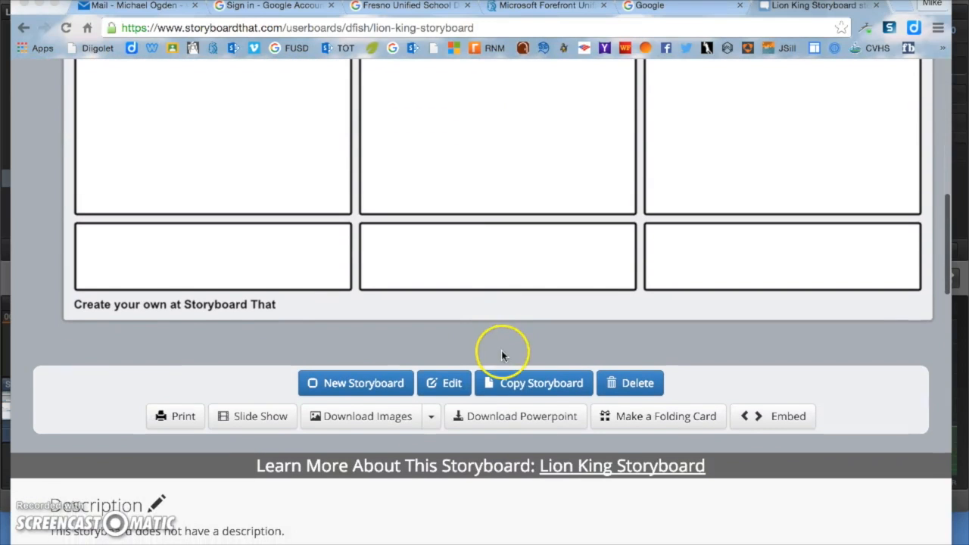
pyautogui.click(498, 418)
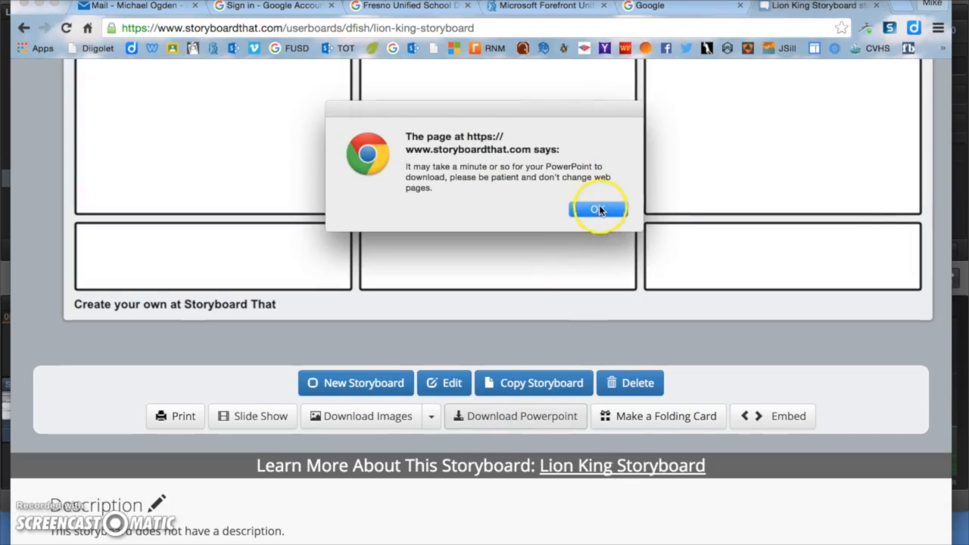
pyautogui.click(598, 209)
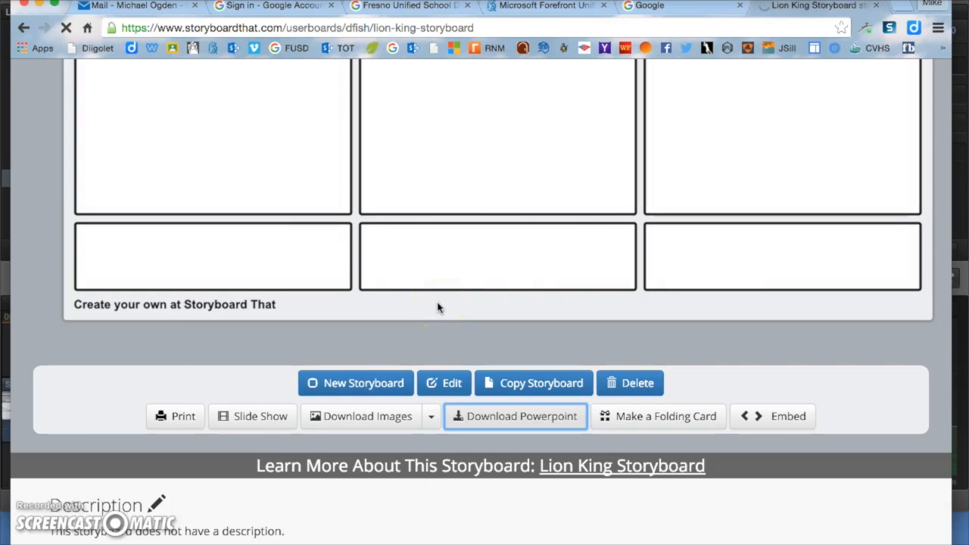
# Step: Switch over to the Outlook mail inbox
pyautogui.scroll(-2, 399, 274)
pyautogui.scroll(1, 390, 284)
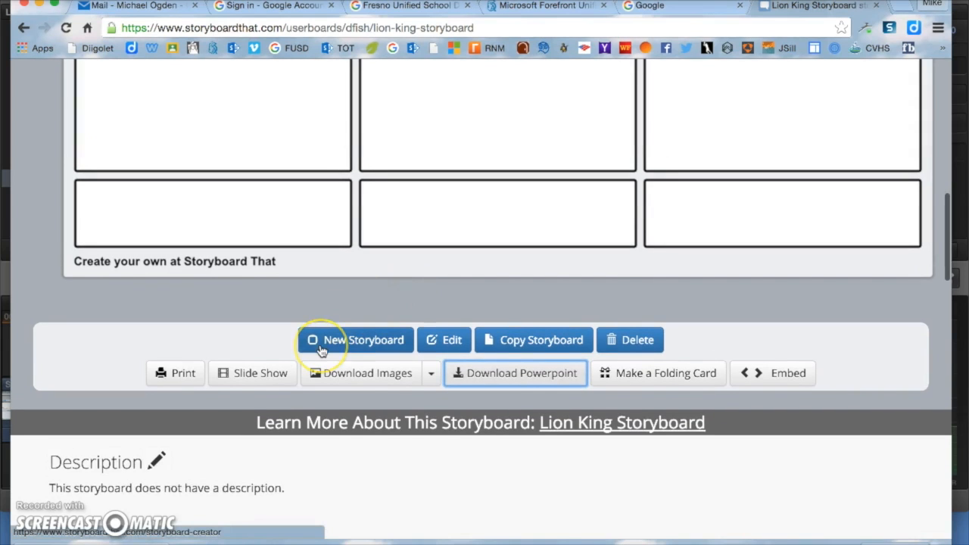
pyautogui.scroll(1, 321, 350)
pyautogui.scroll(8, 321, 350)
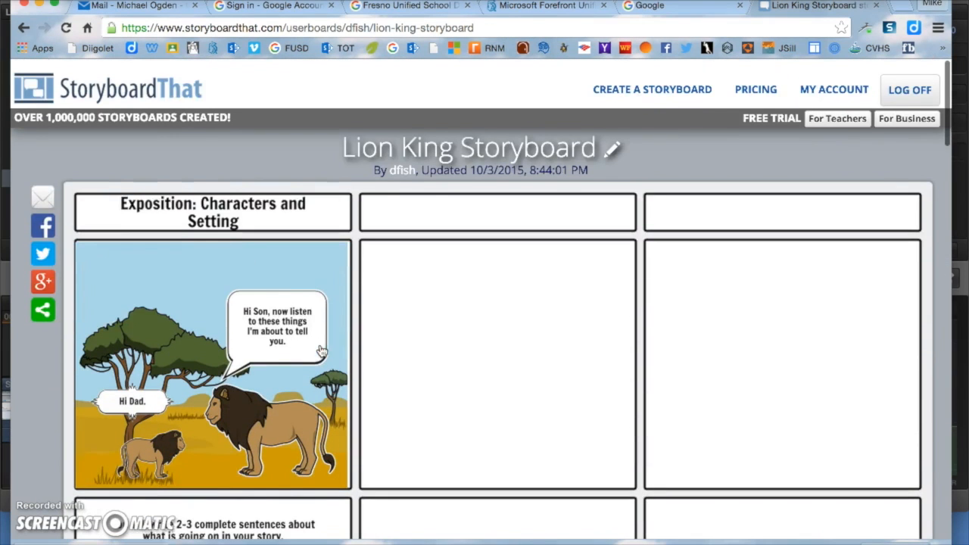
pyautogui.click(136, 6)
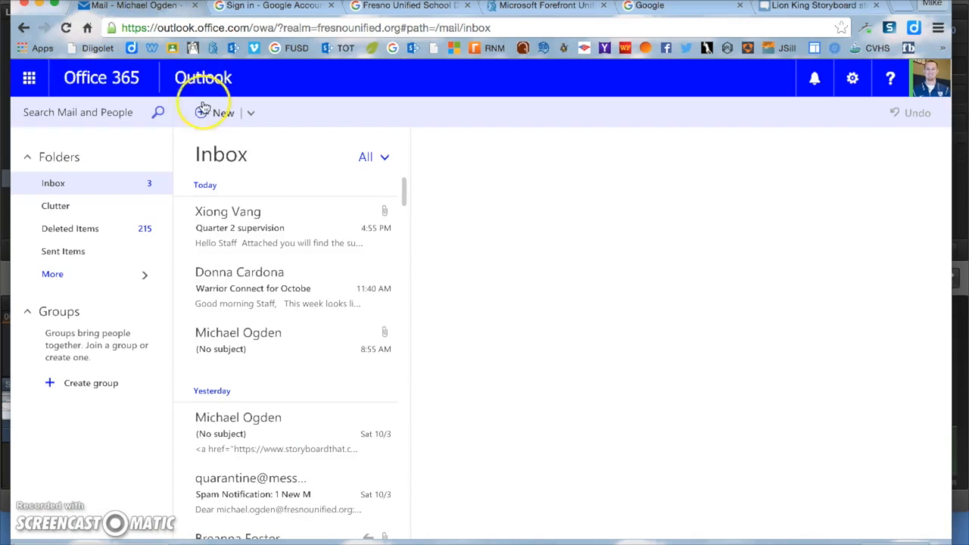
# Step: Go to OneDrive through the Office 365 app launcher
pyautogui.click(29, 77)
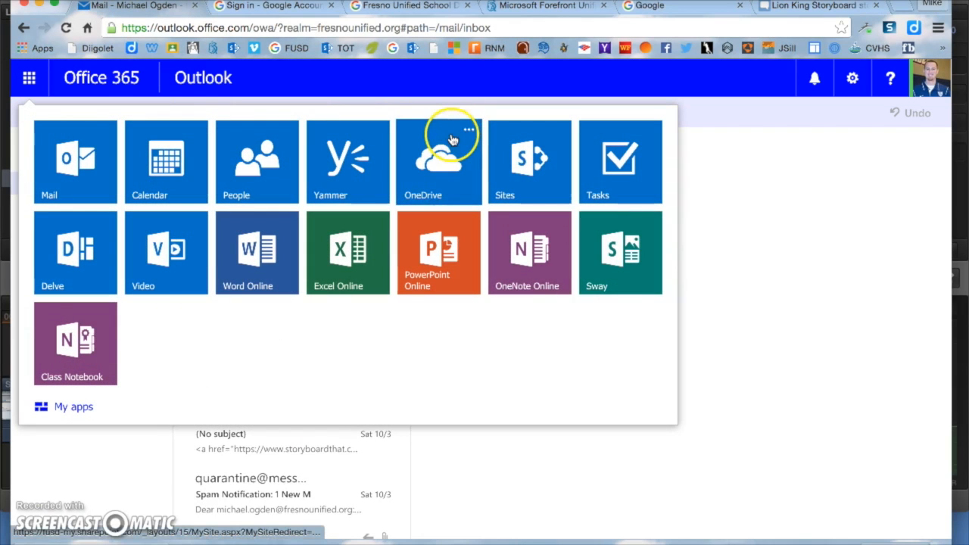
pyautogui.click(445, 155)
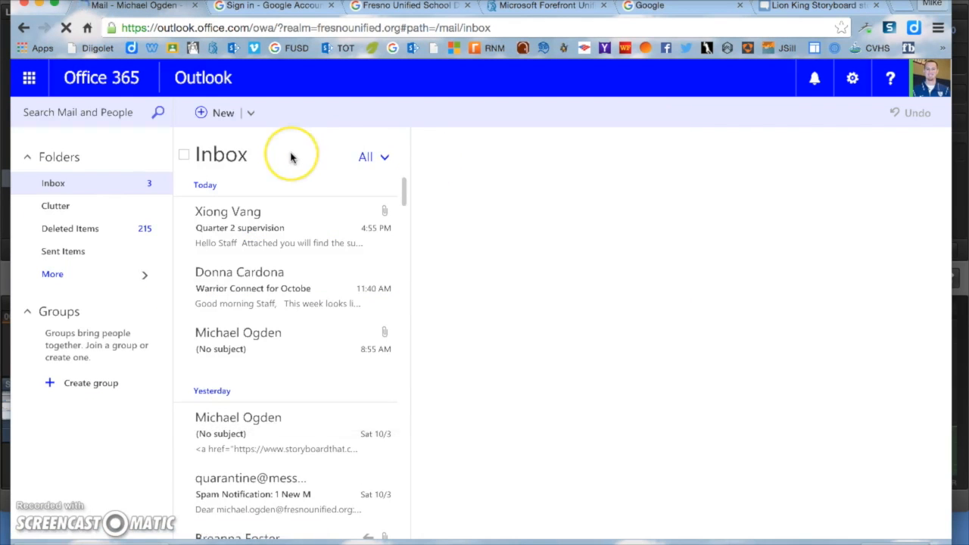
# Step: Upload lion-king-storyboard-basic (2).pptx from Downloads to OneDrive Files, then open it
pyautogui.click(291, 113)
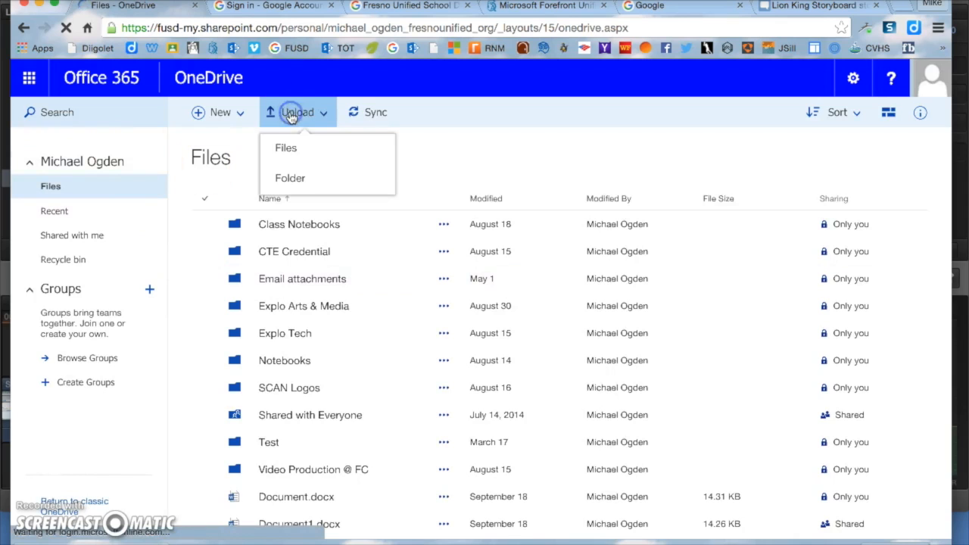
pyautogui.click(296, 153)
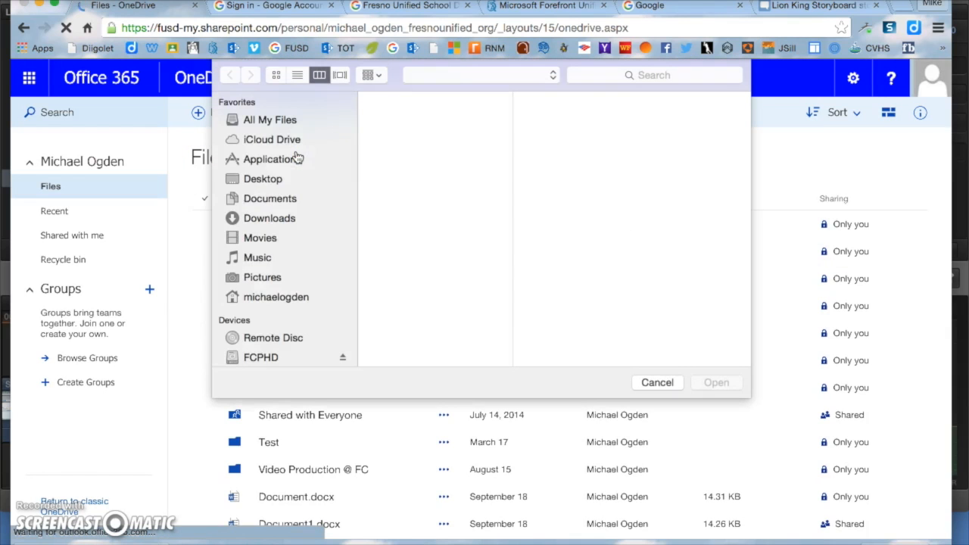
pyautogui.click(290, 219)
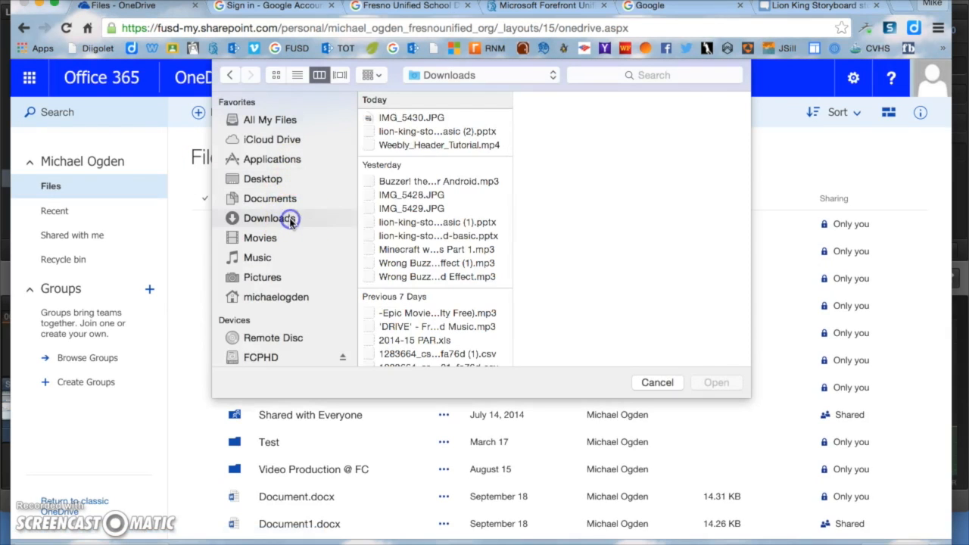
pyautogui.click(418, 133)
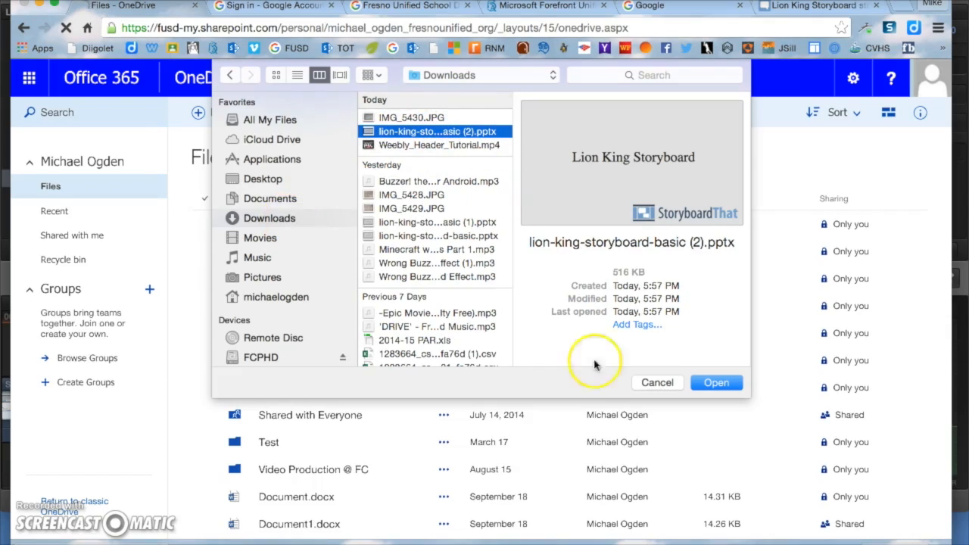
pyautogui.click(718, 384)
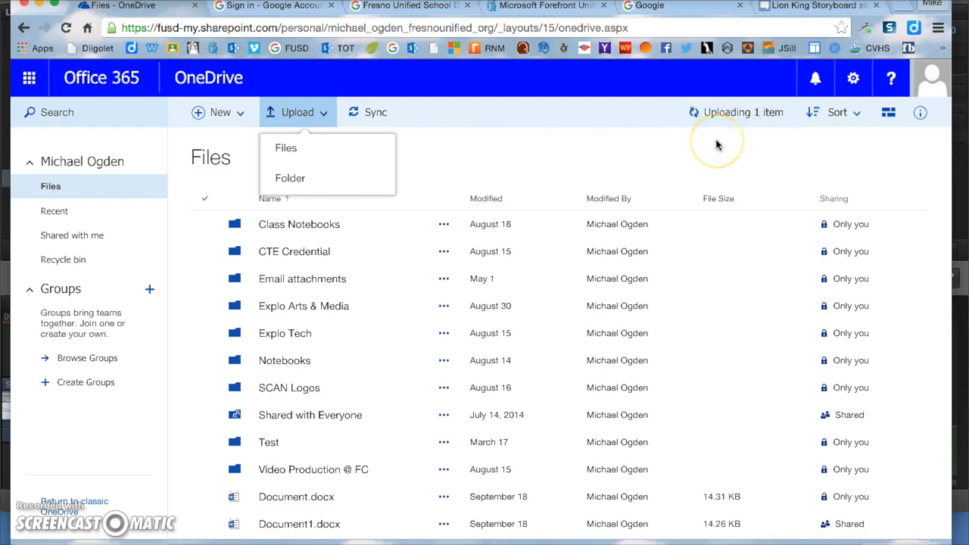
pyautogui.scroll(-2, 444, 368)
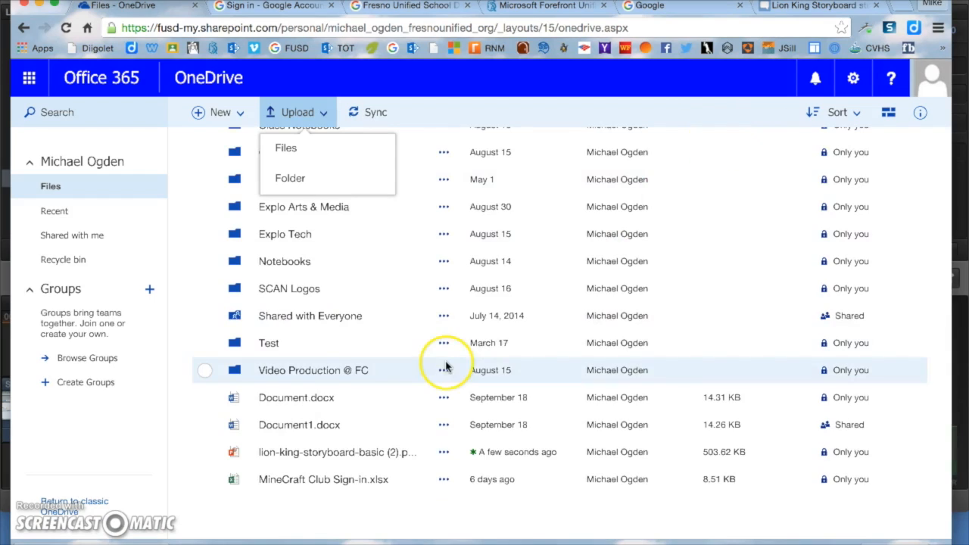
pyautogui.click(337, 452)
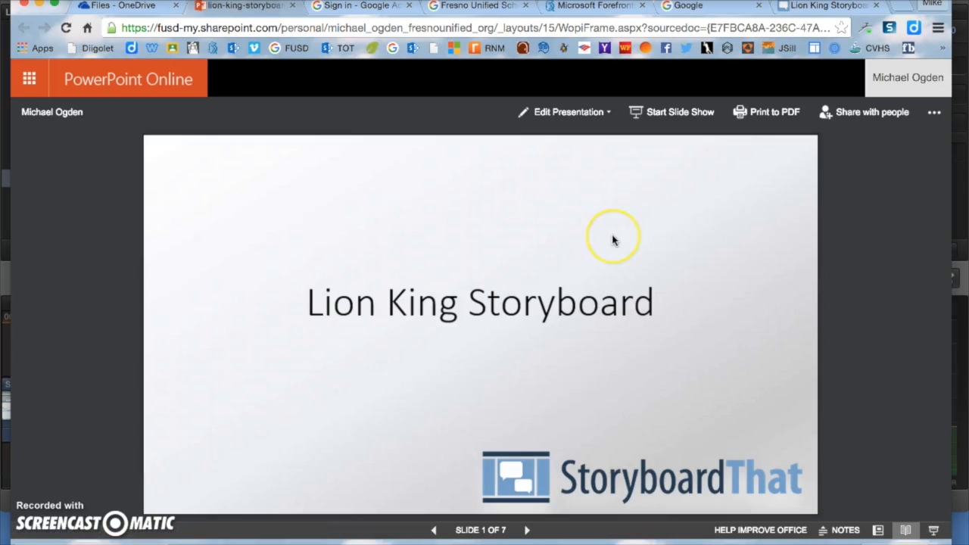
# Step: Once the Lion King presentation loads, choose Share with people
pyautogui.click(861, 117)
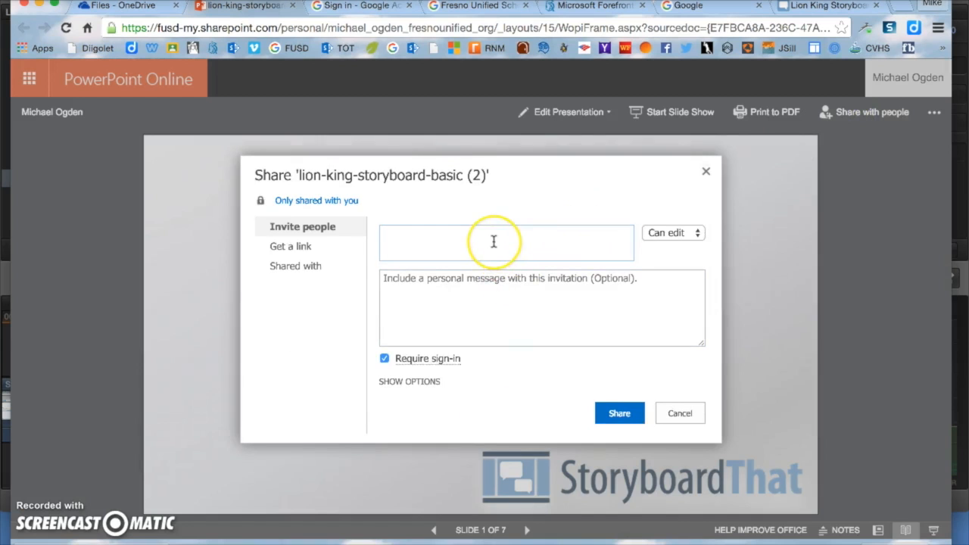
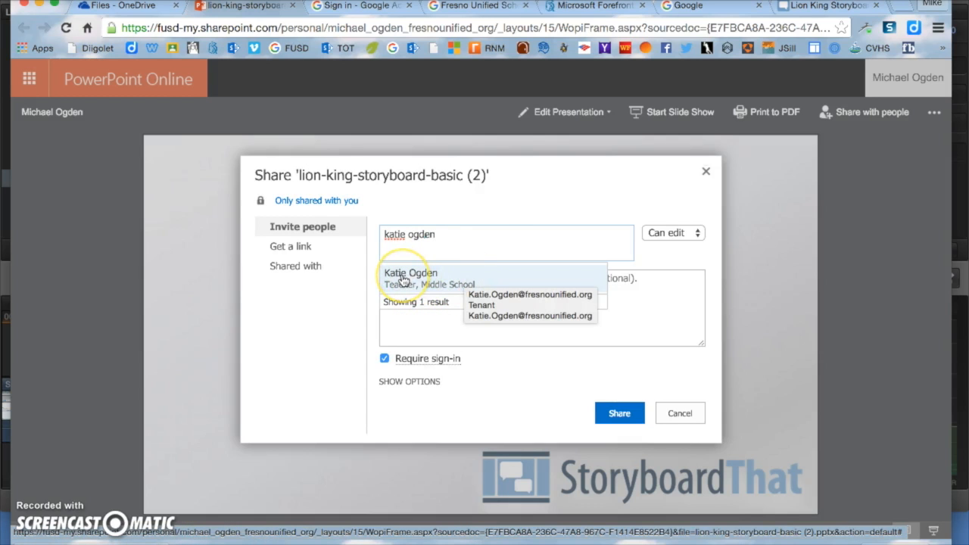
# Step: Invite a colleague by name with editing allowed and sign-in not required, then share
pyautogui.click(434, 283)
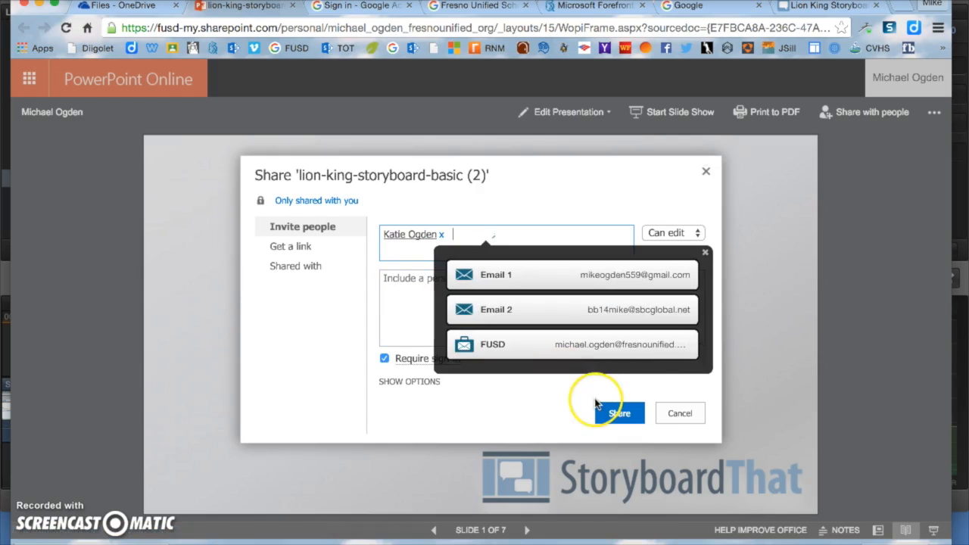
pyautogui.click(384, 369)
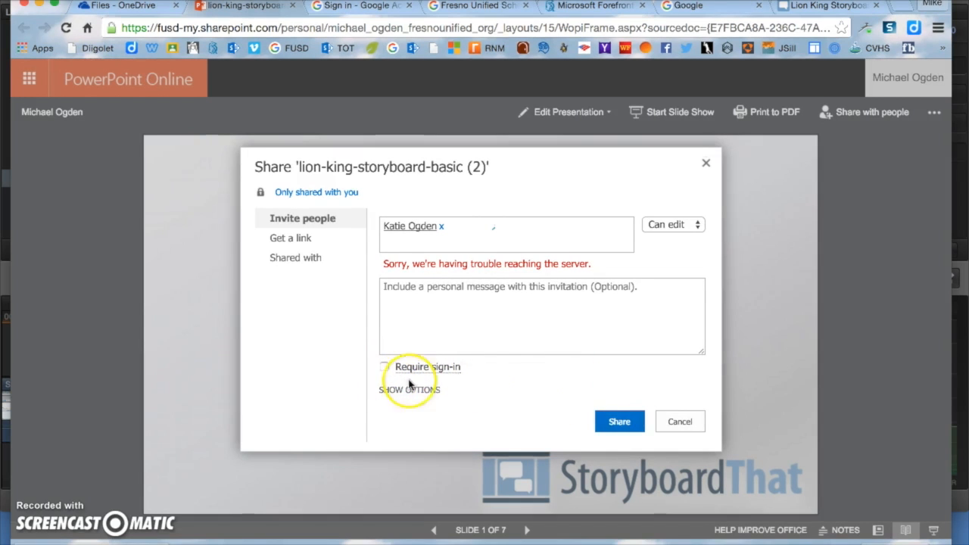
pyautogui.click(620, 421)
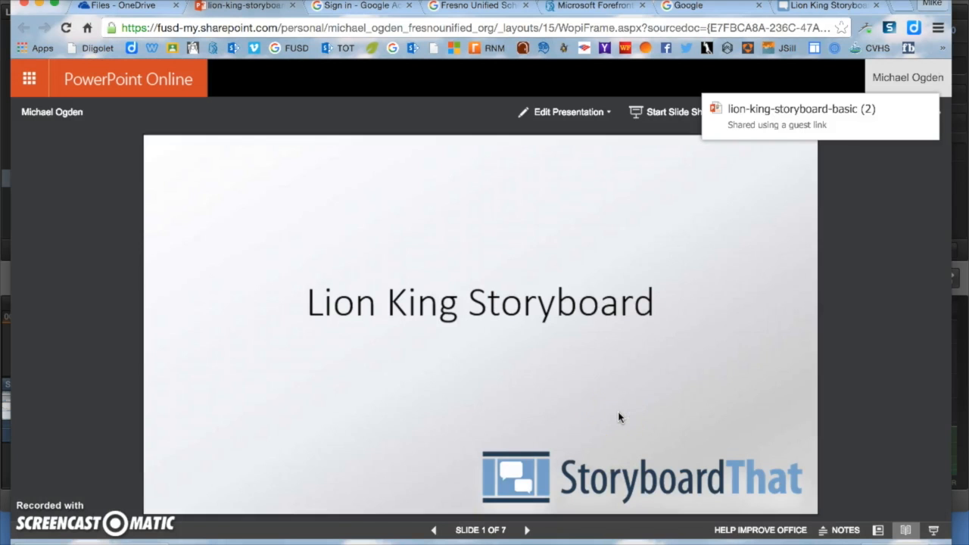
pyautogui.click(500, 286)
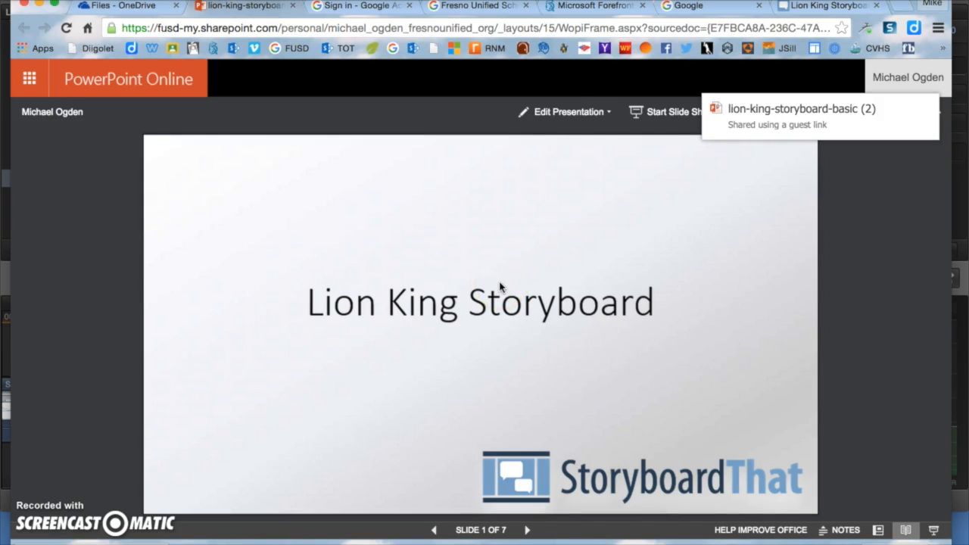